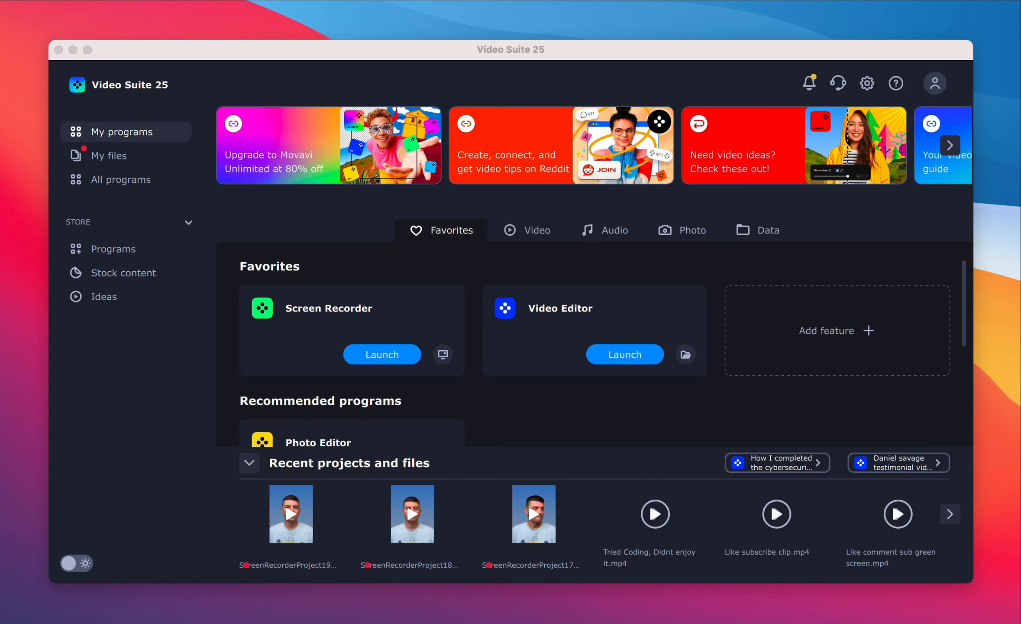
Launch Video Editor from the suite and postpone the offered software update
{"action": "left_click", "coordinate": [625, 359]}
{"action": "left_click", "coordinate": [570, 353]}
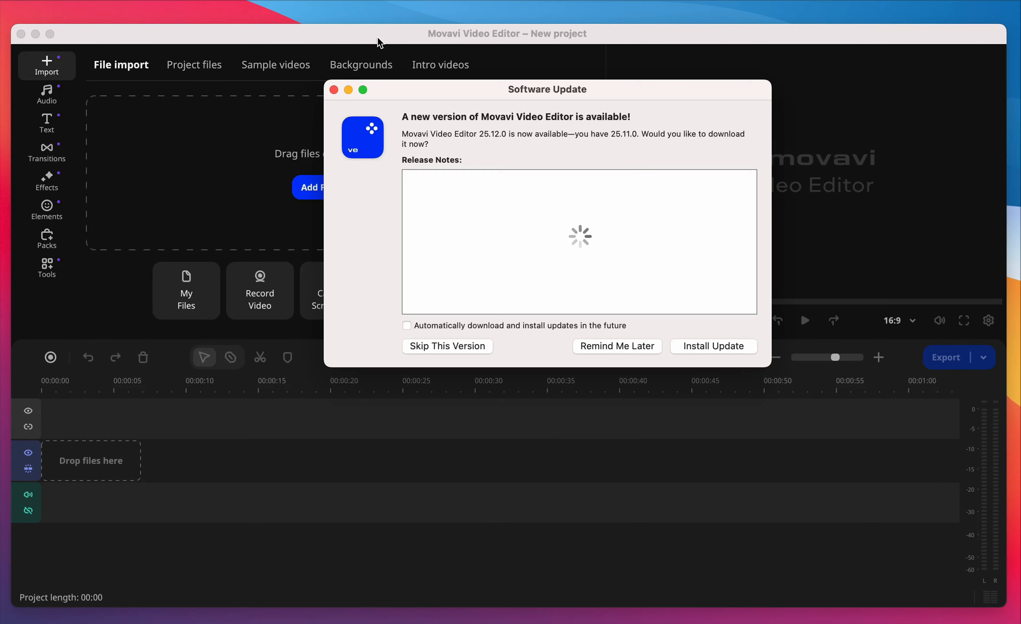
{"action": "left_click", "coordinate": [608, 346]}
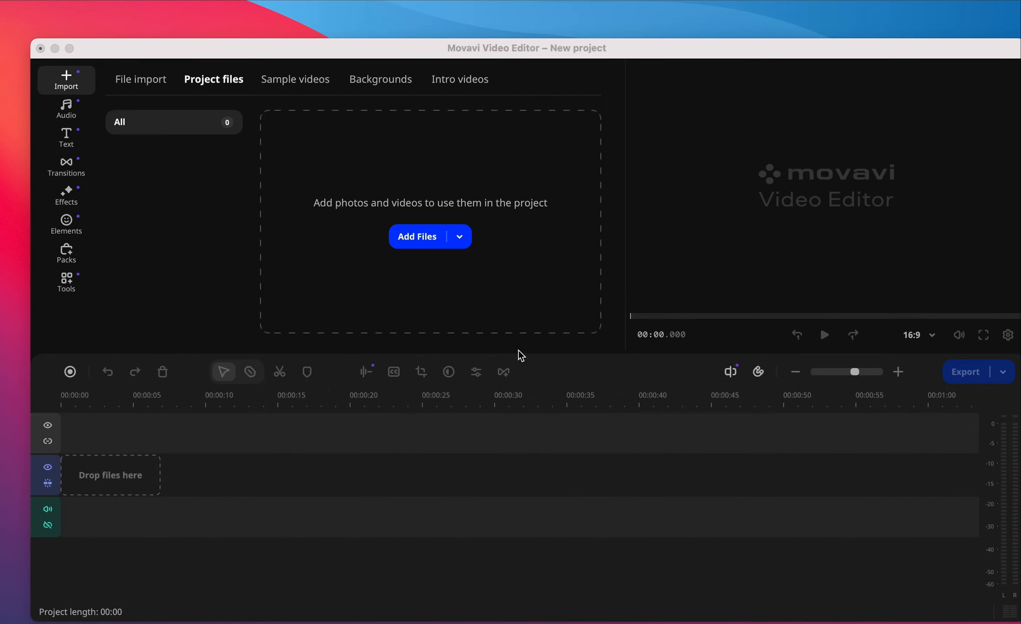
Import all the videos from the Aug 9th Videos folder into the project files
{"action": "left_click", "coordinate": [422, 239]}
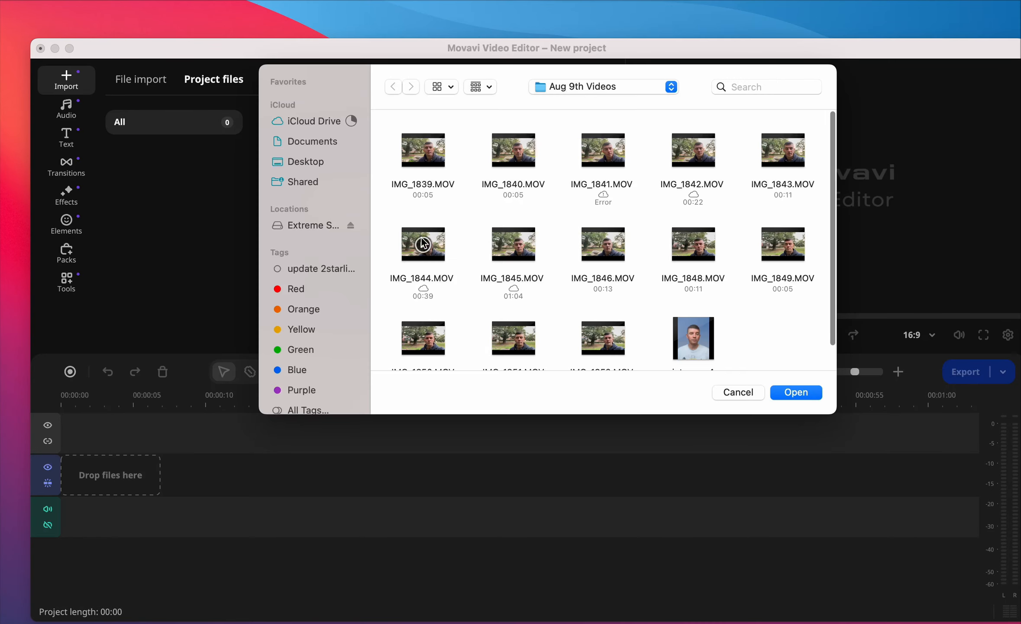
{"action": "scroll", "coordinate": [520, 198], "scroll_direction": "down", "scroll_amount": 2}
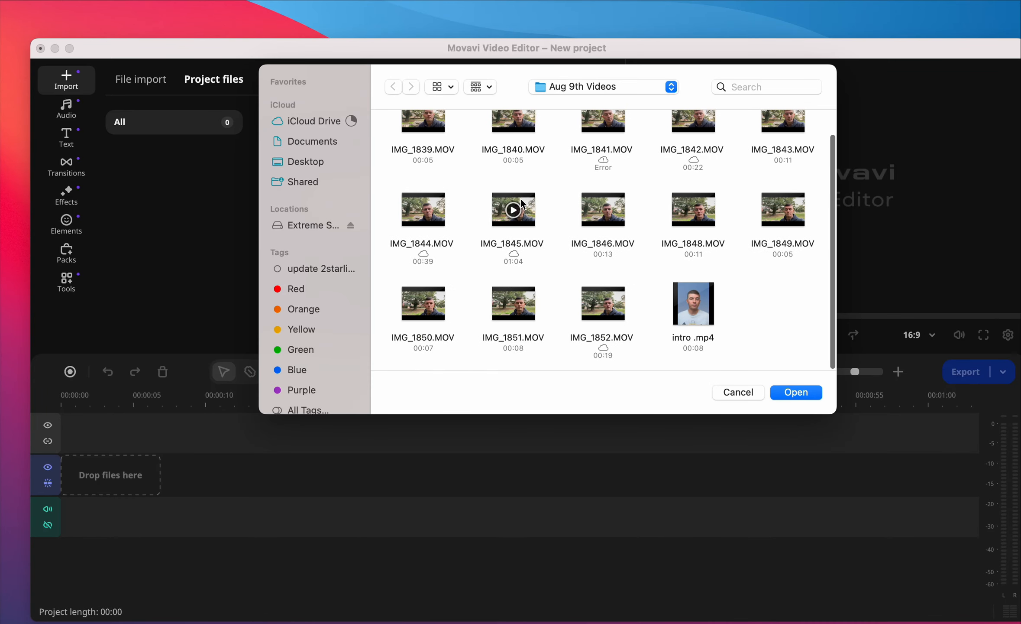
{"action": "scroll", "coordinate": [520, 198], "scroll_direction": "up", "scroll_amount": 2}
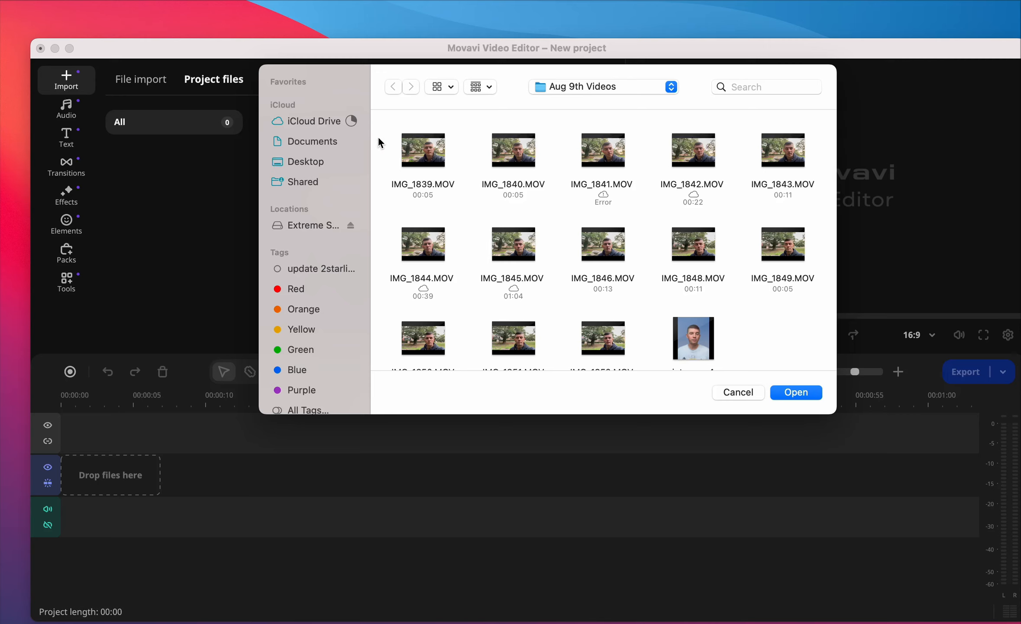
{"action": "left_click_drag", "start_coordinate": [377, 136], "coordinate": [797, 390]}
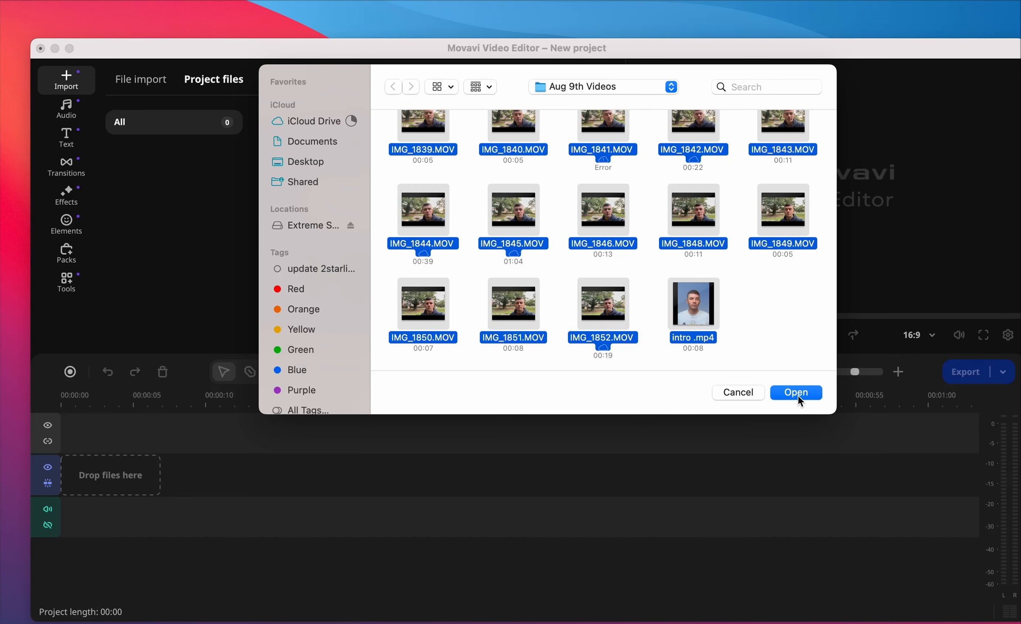
{"action": "left_click", "coordinate": [798, 396]}
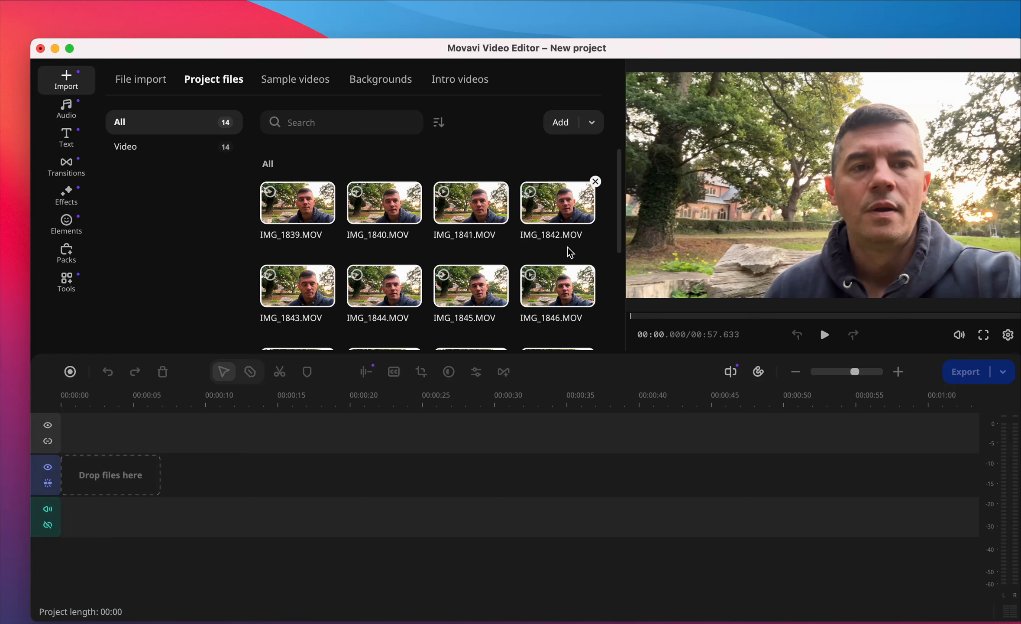
{"action": "mouse_move", "coordinate": [620, 199]}
{"action": "left_mouse_down"}
{"action": "mouse_move", "coordinate": [618, 323]}
{"action": "mouse_move", "coordinate": [618, 194]}
{"action": "left_mouse_up"}
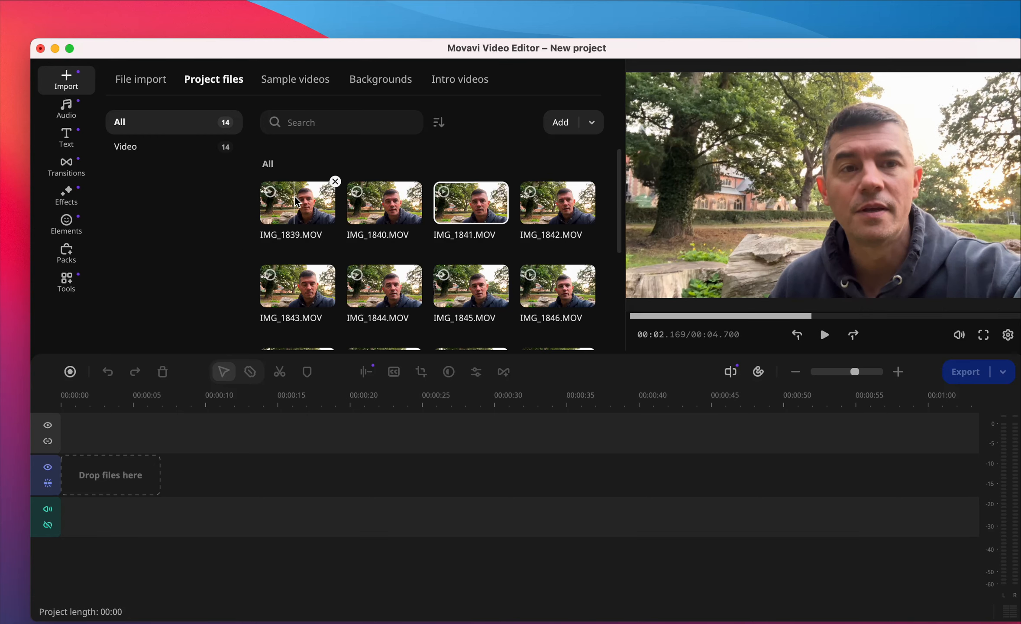
Place IMG_1839.MOV on the video track and insert intro .mp4 before it at the start of the timeline
{"action": "left_click_drag", "start_coordinate": [297, 207], "coordinate": [83, 477]}
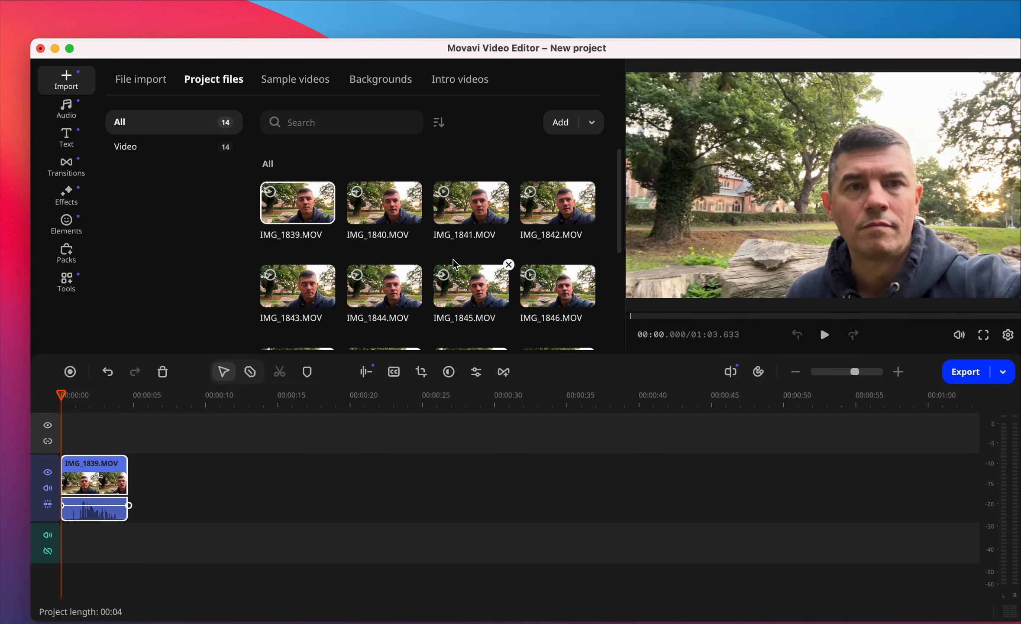
{"action": "scroll", "coordinate": [454, 260], "scroll_direction": "down", "scroll_amount": 5}
{"action": "left_click_drag", "start_coordinate": [384, 297], "coordinate": [87, 472]}
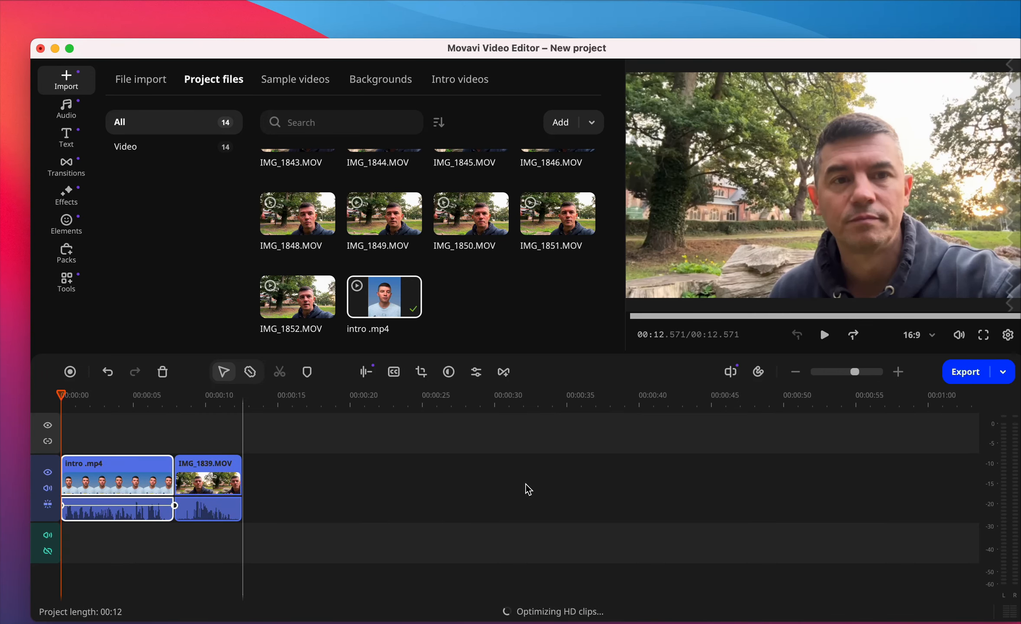
Examine the two timeline clips at several zoom levels and look through the imported media
{"action": "left_click", "coordinate": [899, 372]}
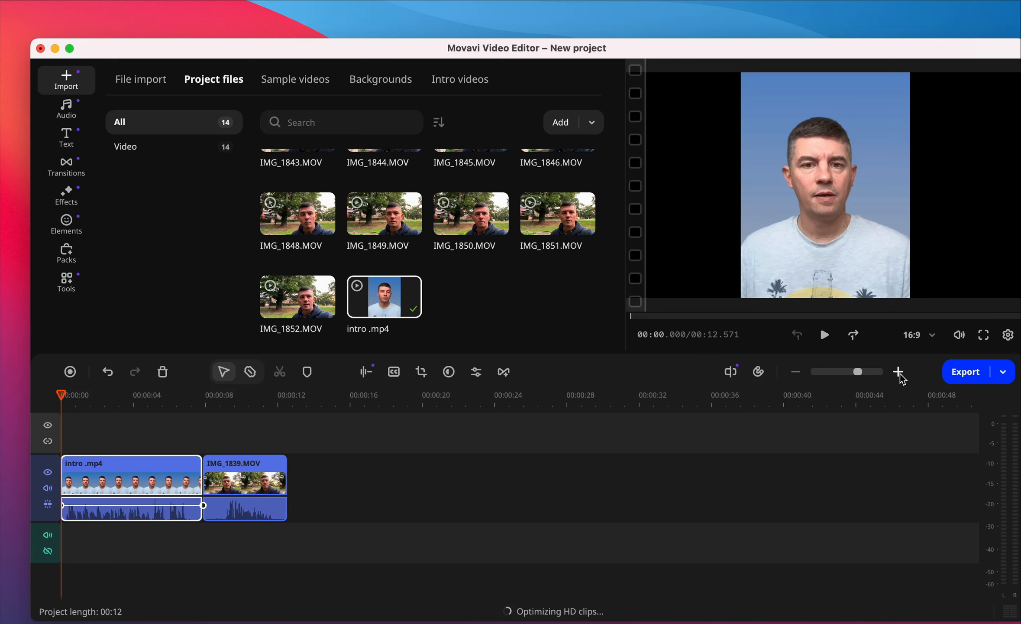
{"action": "left_click", "coordinate": [899, 372]}
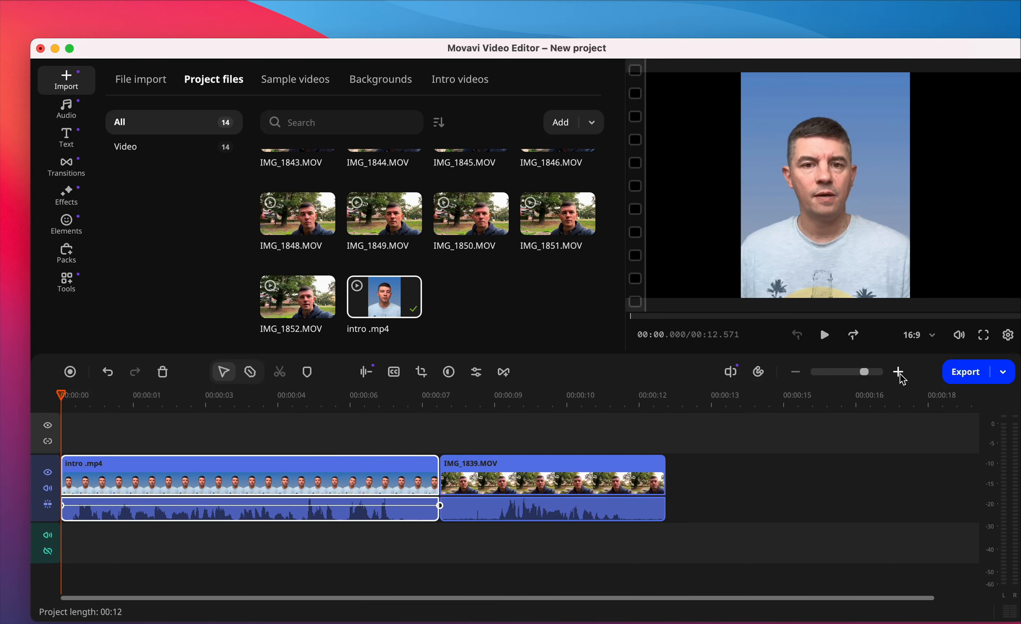
{"action": "left_click", "coordinate": [796, 372]}
{"action": "left_click", "coordinate": [796, 373]}
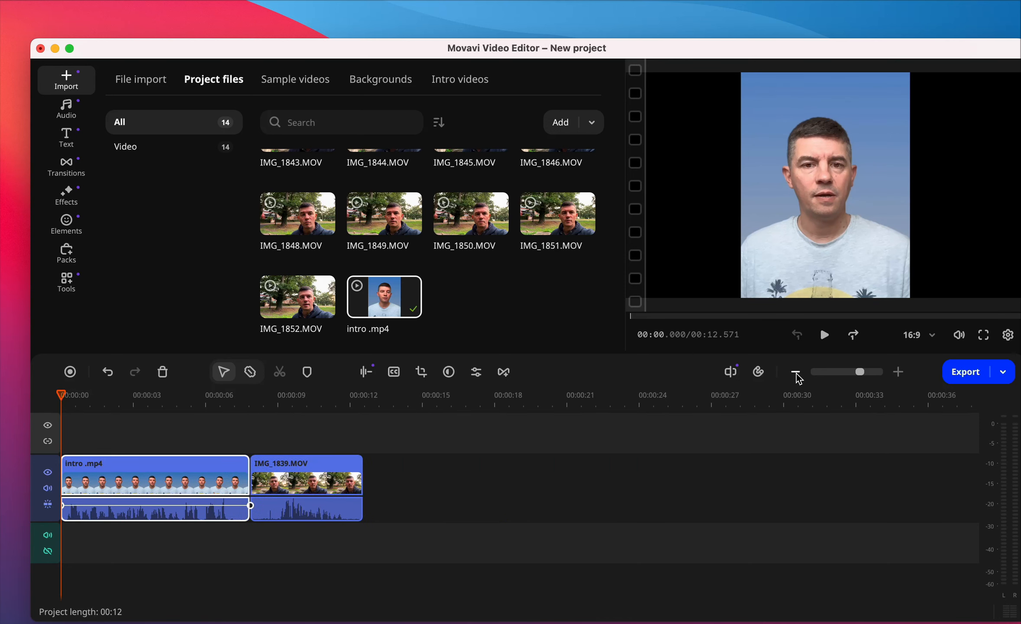
{"action": "left_click", "coordinate": [899, 372]}
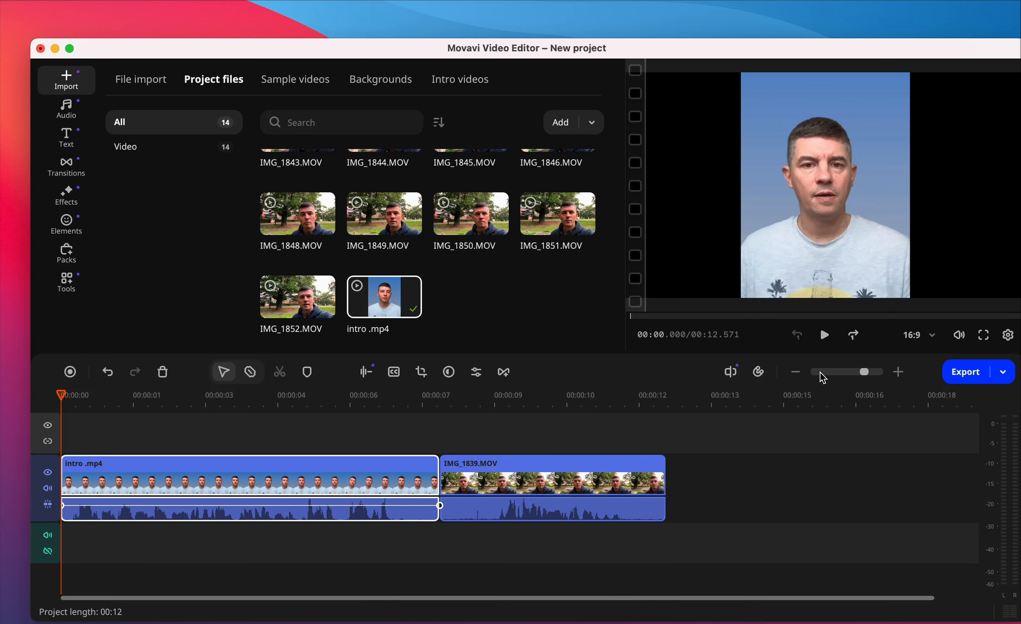
{"action": "left_click", "coordinate": [797, 373]}
{"action": "left_click", "coordinate": [797, 374]}
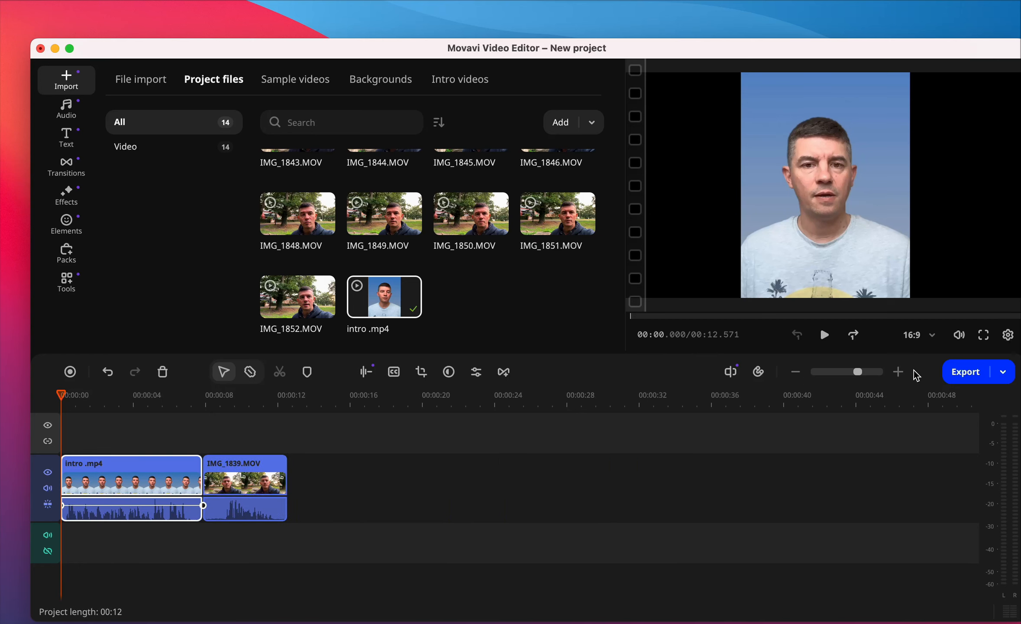
{"action": "left_click", "coordinate": [900, 373]}
{"action": "left_click", "coordinate": [900, 373]}
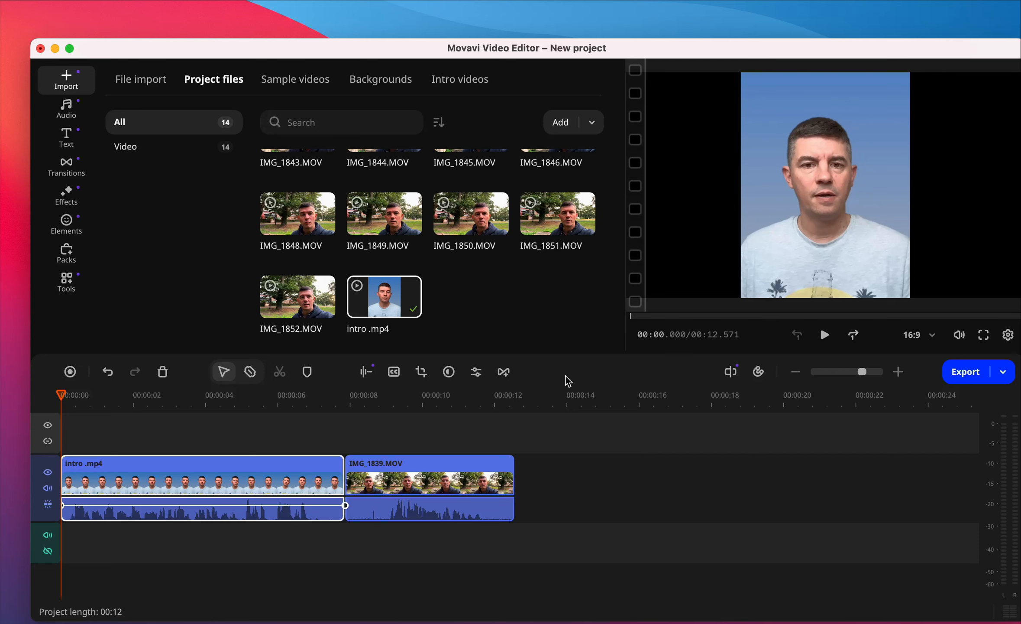
{"action": "scroll", "coordinate": [523, 308], "scroll_direction": "up", "scroll_amount": 4}
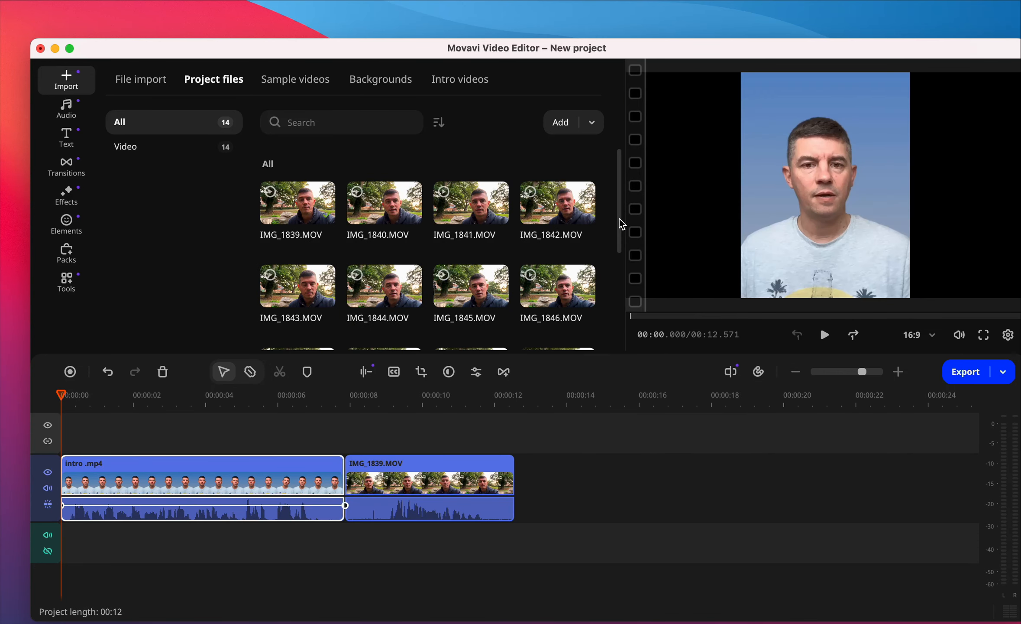
{"action": "left_click_drag", "start_coordinate": [620, 219], "coordinate": [616, 340]}
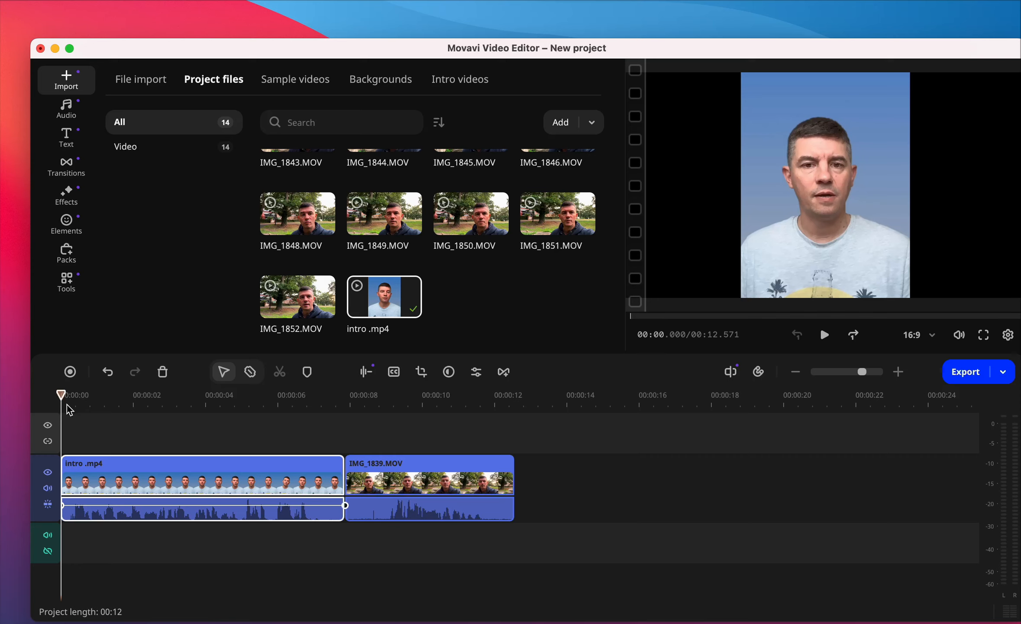
Play back the intro clip to locate the pause in the speech
{"action": "key", "text": "space"}
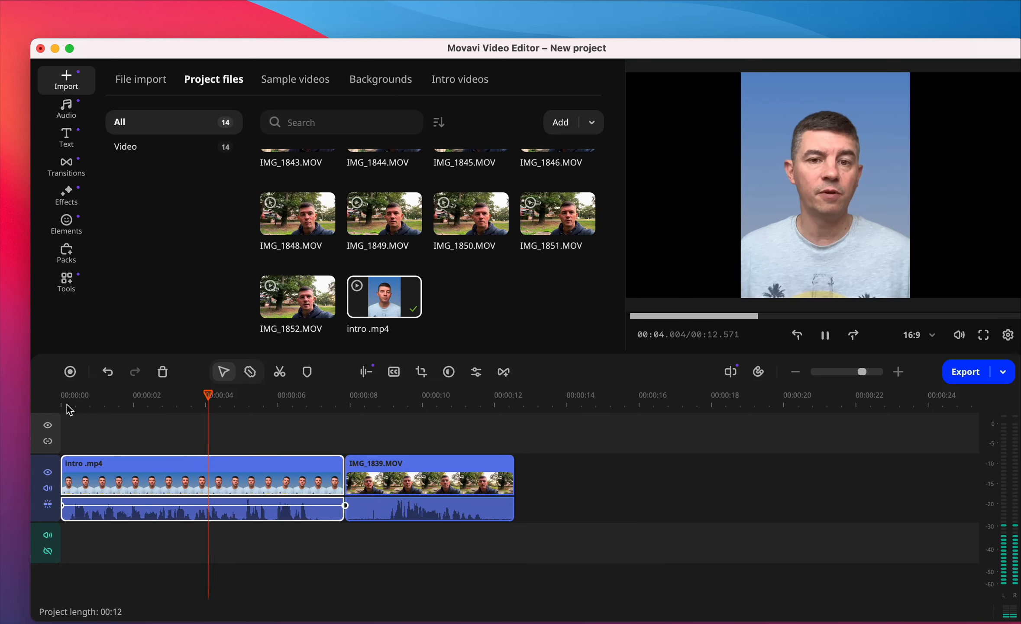
{"action": "key", "text": "space"}
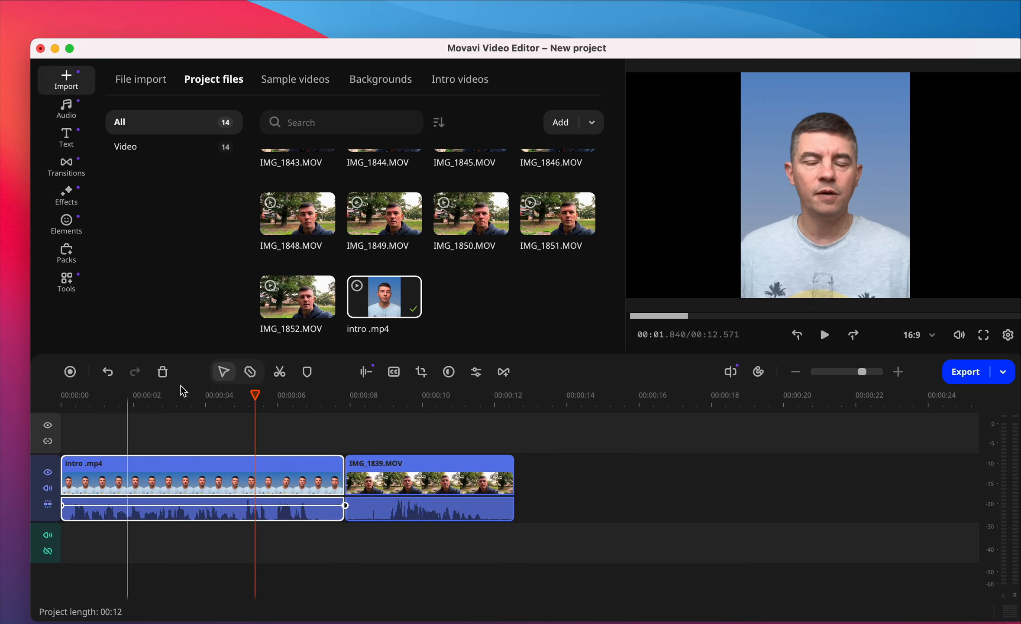
{"action": "key", "text": "space"}
{"action": "key", "text": "space"}
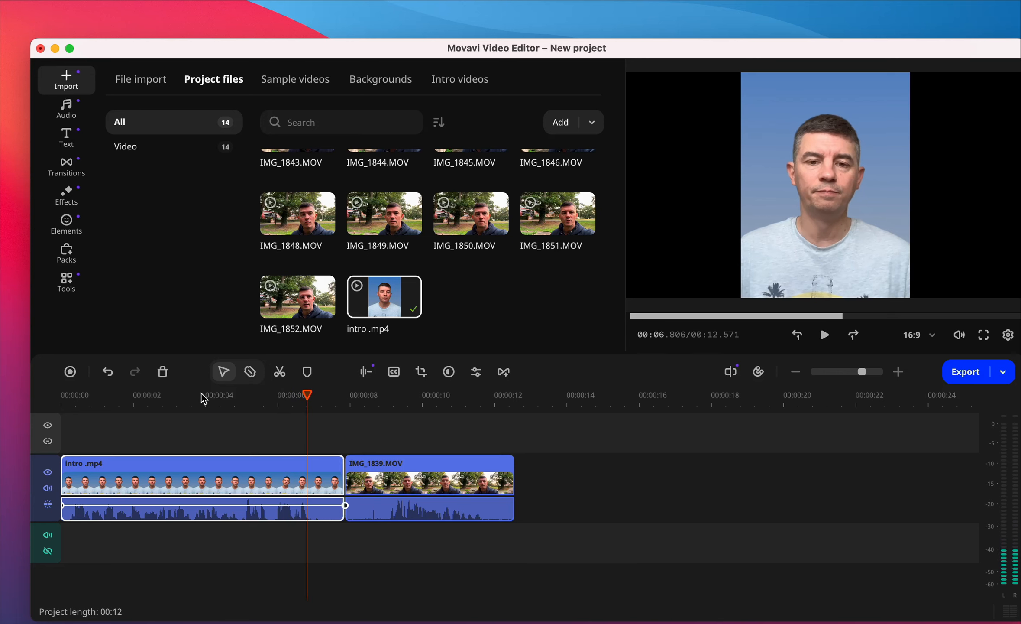
Split the intro clip at about 5.645 s, where the pause in its waveform begins
{"action": "left_click", "coordinate": [275, 411]}
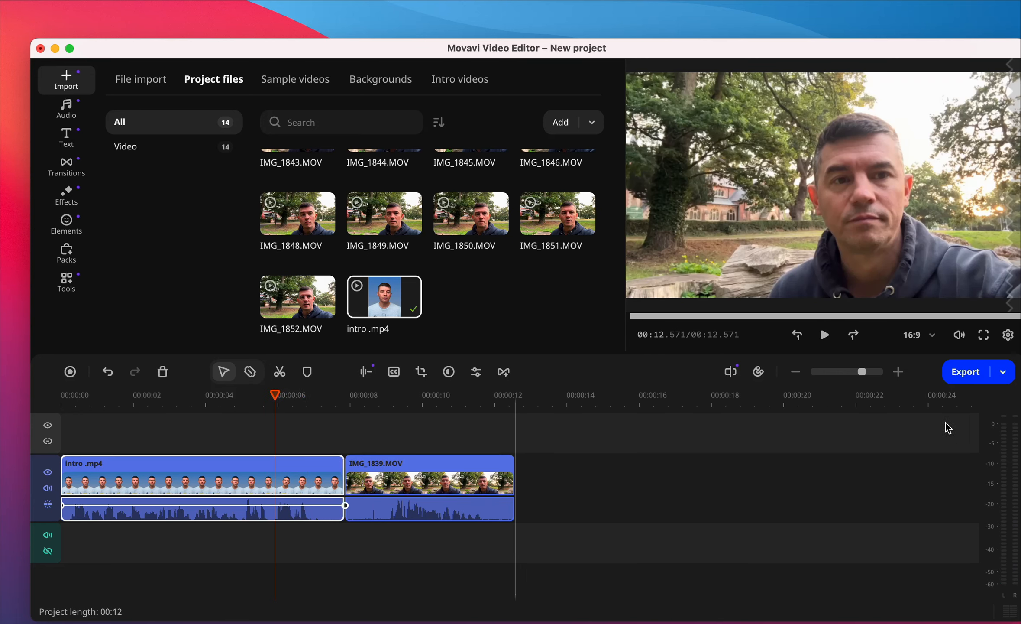
{"action": "left_click", "coordinate": [899, 372]}
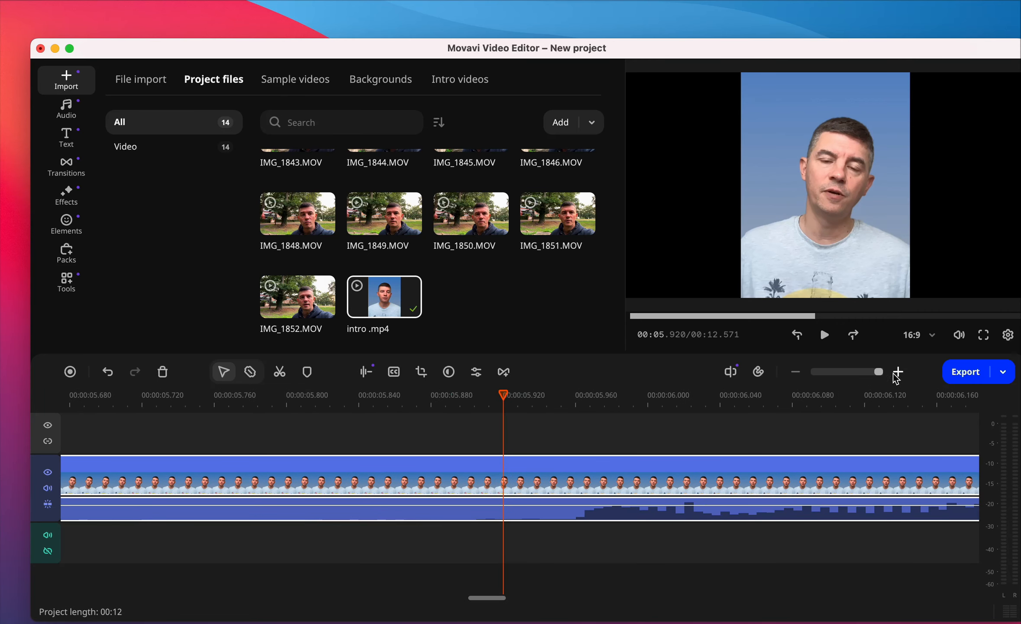
{"action": "left_click", "coordinate": [796, 373]}
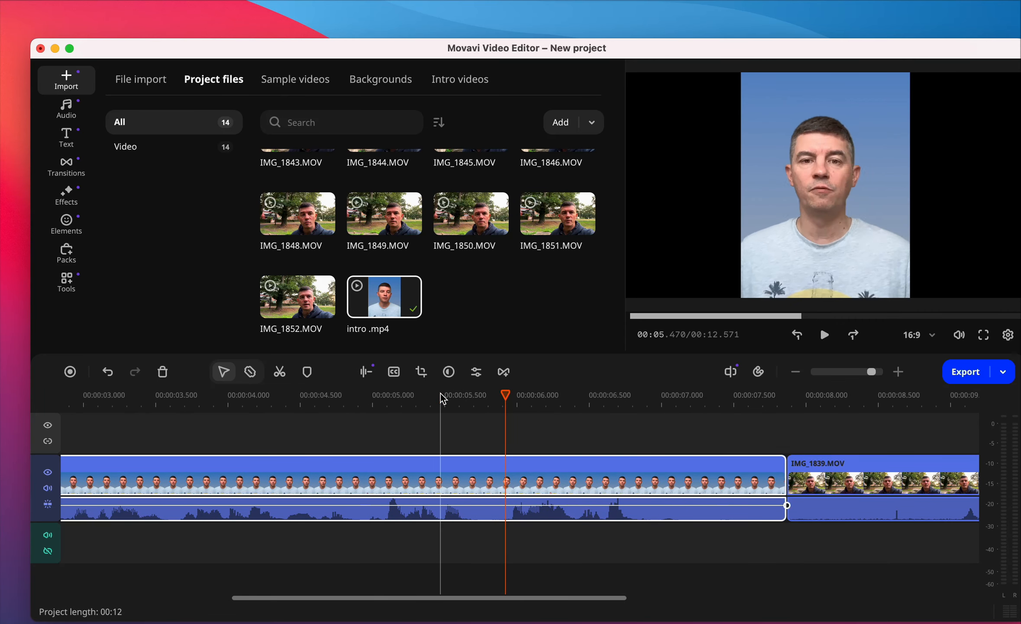
{"action": "left_click", "coordinate": [466, 408]}
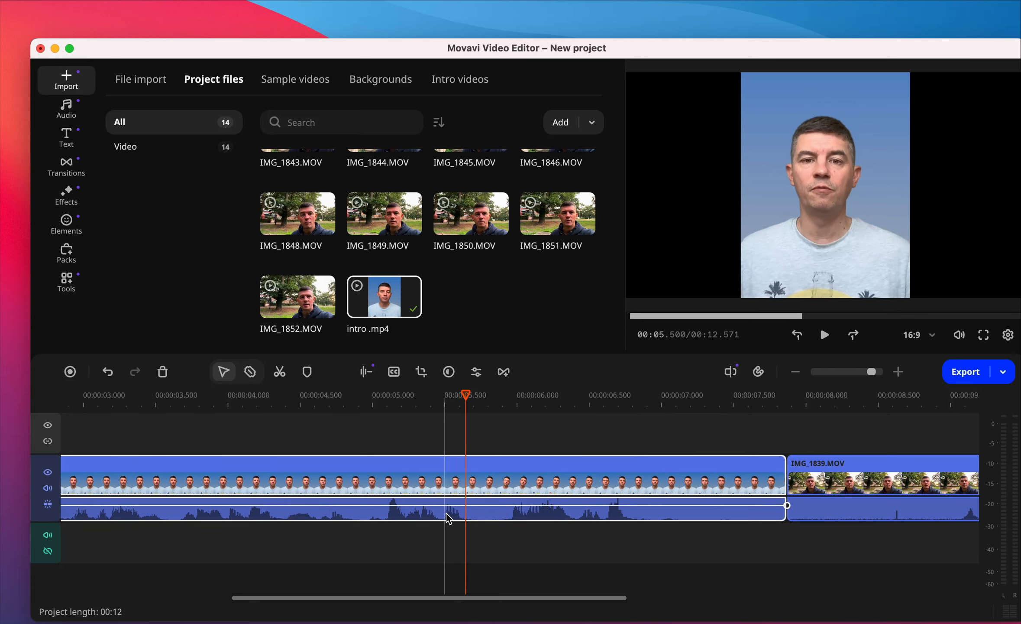
{"action": "left_click", "coordinate": [250, 371]}
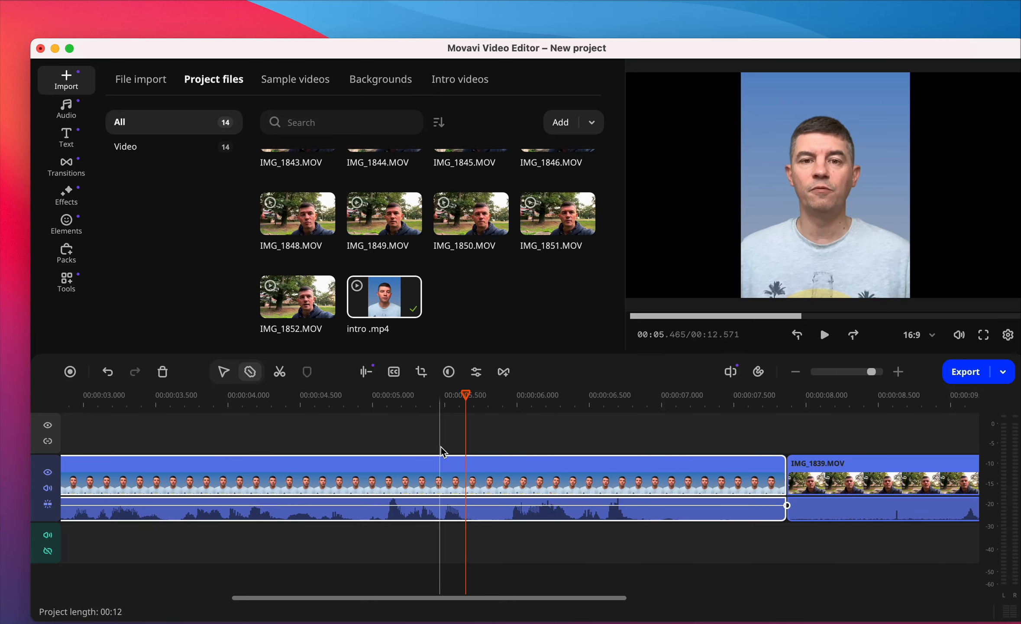
{"action": "left_click", "coordinate": [467, 484]}
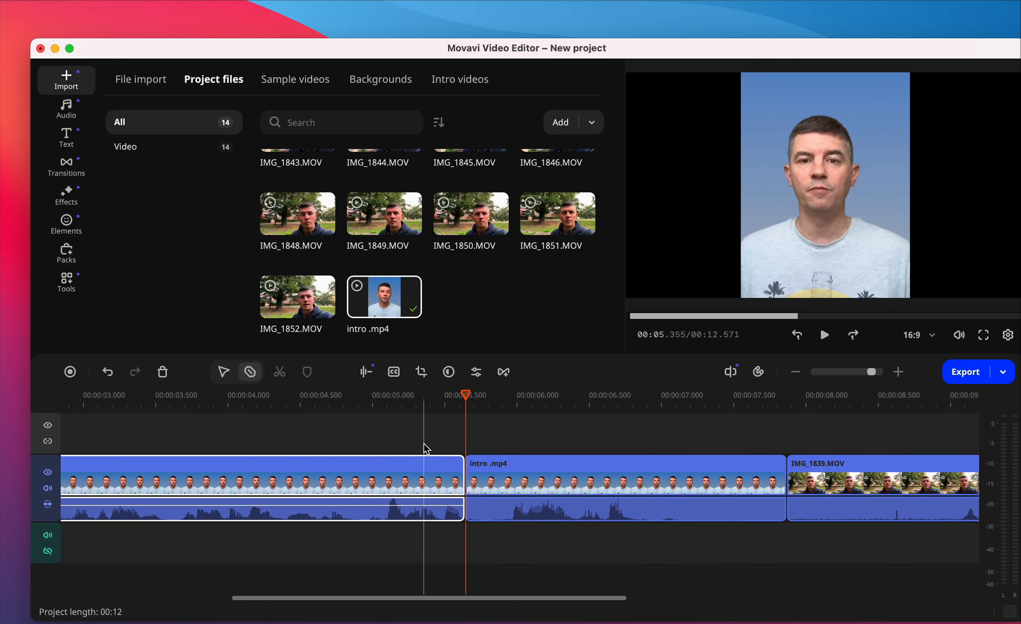
Split the remaining part of the intro clip at about 5.935 s, just before the speech resumes
{"action": "left_click", "coordinate": [223, 372]}
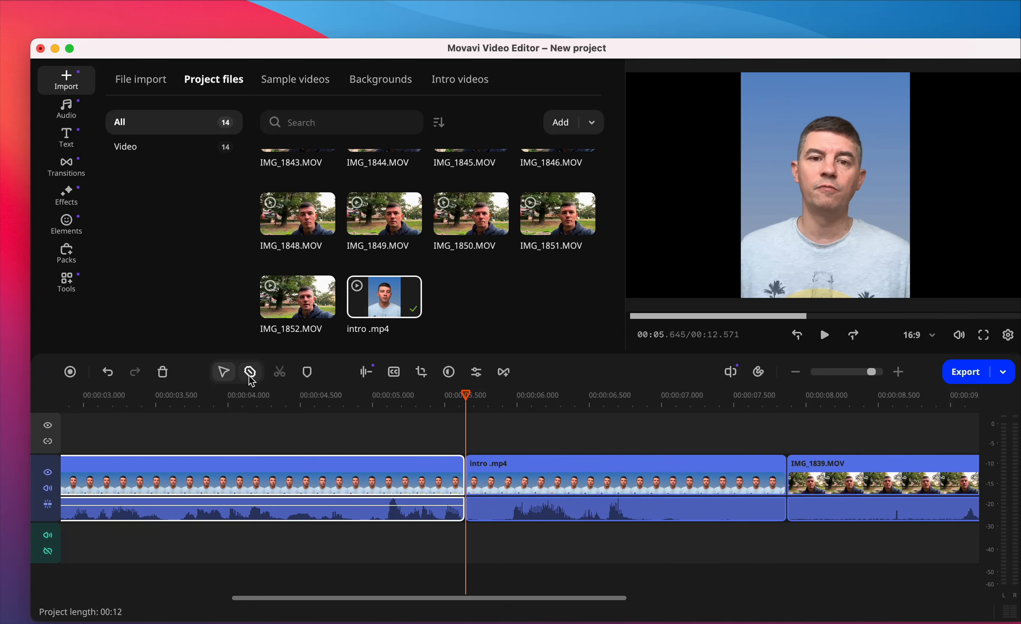
{"action": "left_click", "coordinate": [509, 487]}
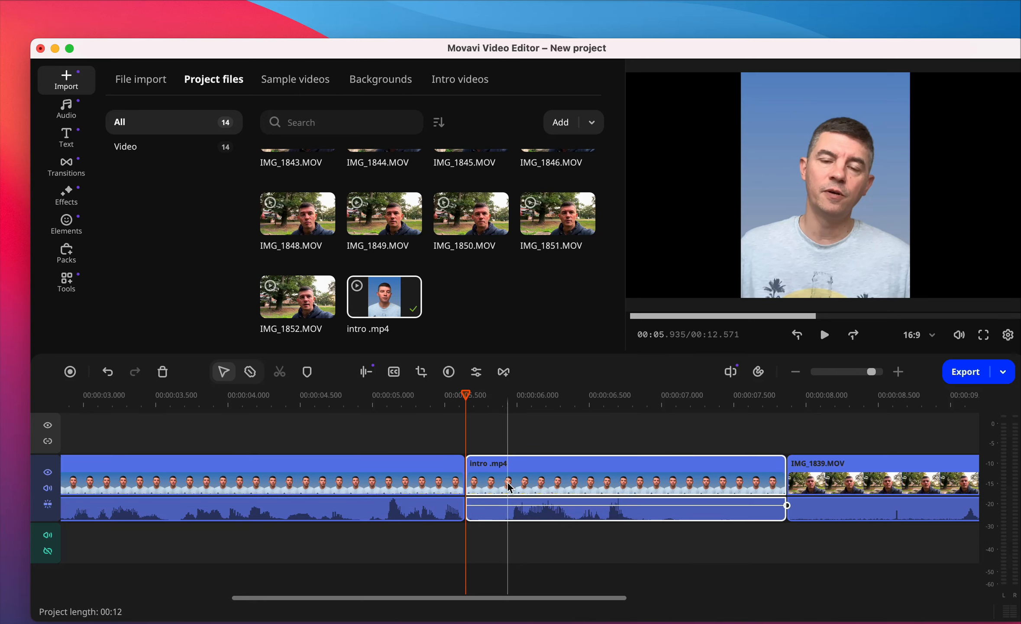
{"action": "left_click", "coordinate": [250, 372]}
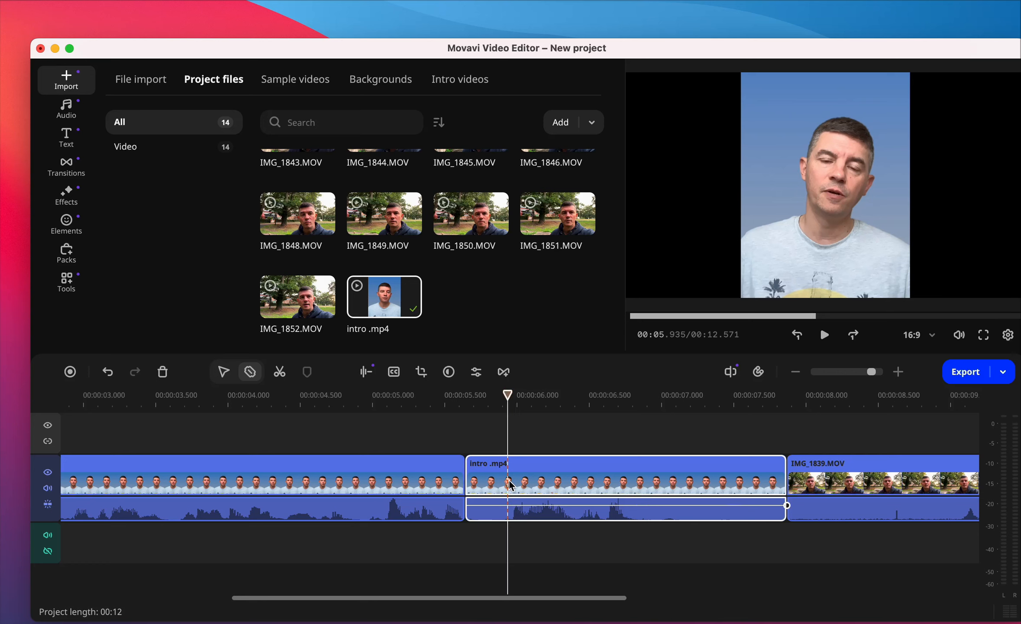
{"action": "left_click", "coordinate": [509, 484]}
Delete the short silent segment between the two cuts and move the following intro segment against the first one
{"action": "left_click", "coordinate": [223, 371]}
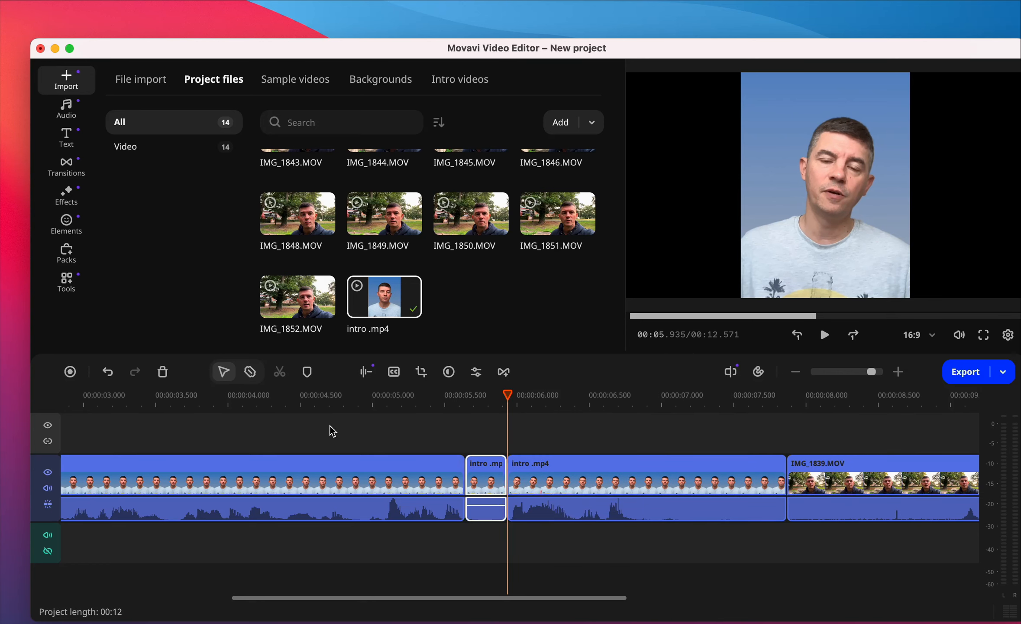
{"action": "left_click", "coordinate": [491, 470]}
{"action": "key", "text": "Delete"}
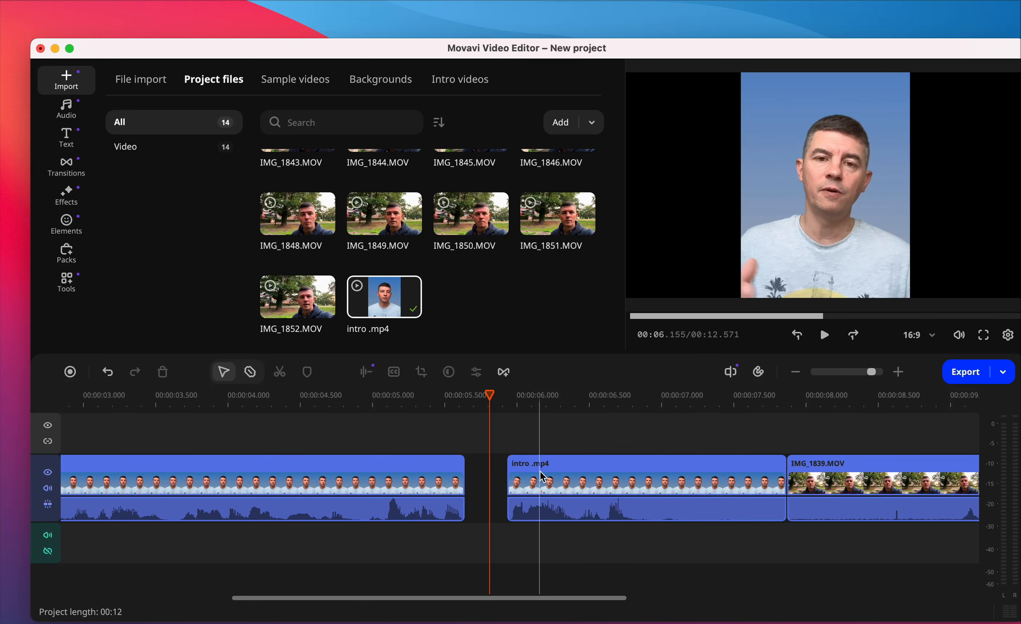
{"action": "left_click_drag", "start_coordinate": [548, 477], "coordinate": [508, 478]}
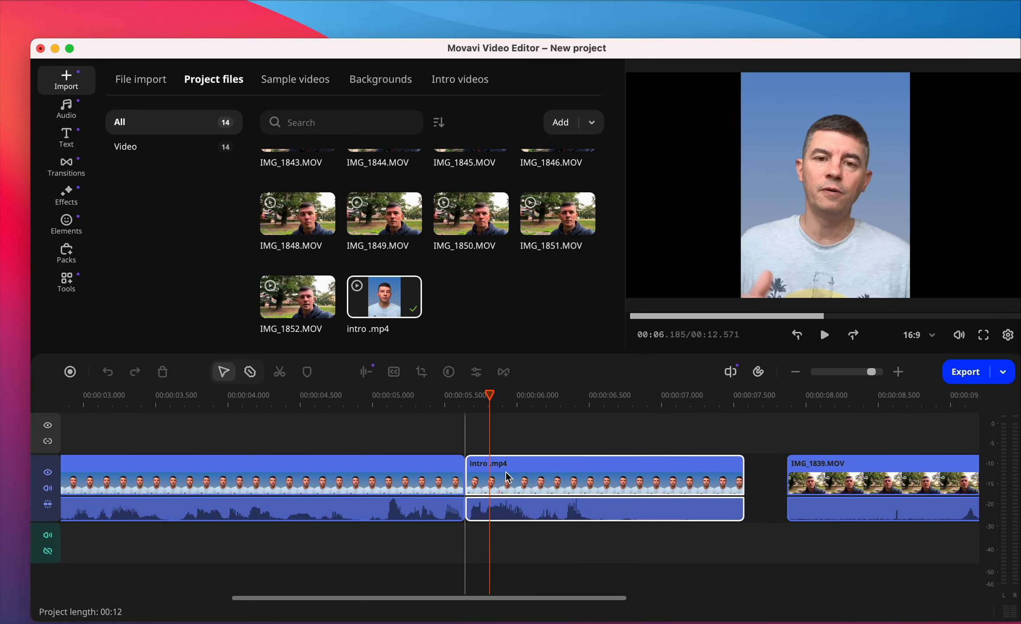
Play back the joined intro segments to check the cut
{"action": "left_click", "coordinate": [77, 409]}
{"action": "key", "text": "space"}
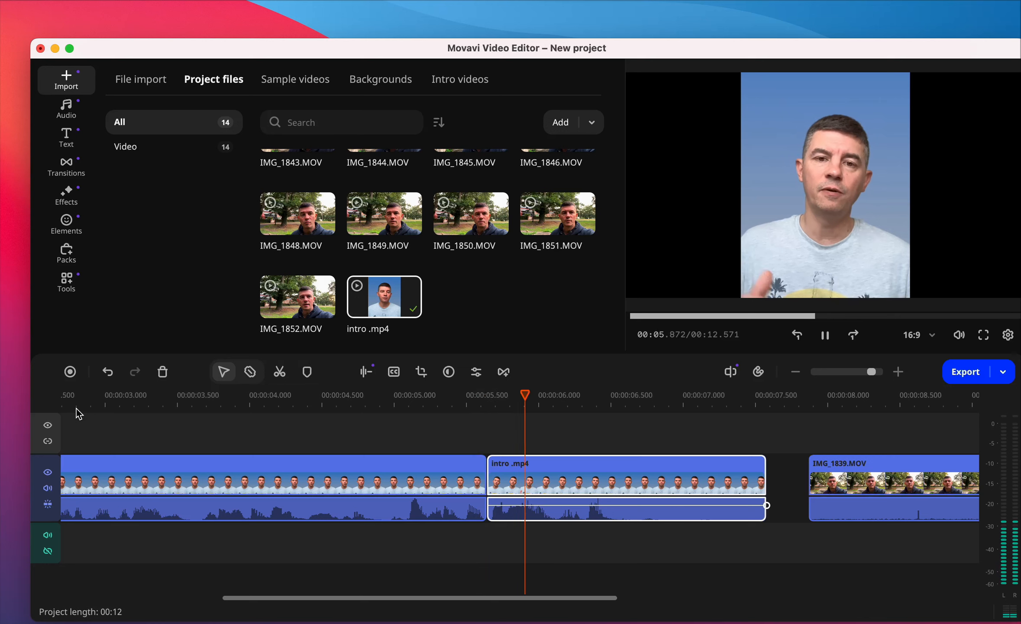
{"action": "key", "text": "space"}
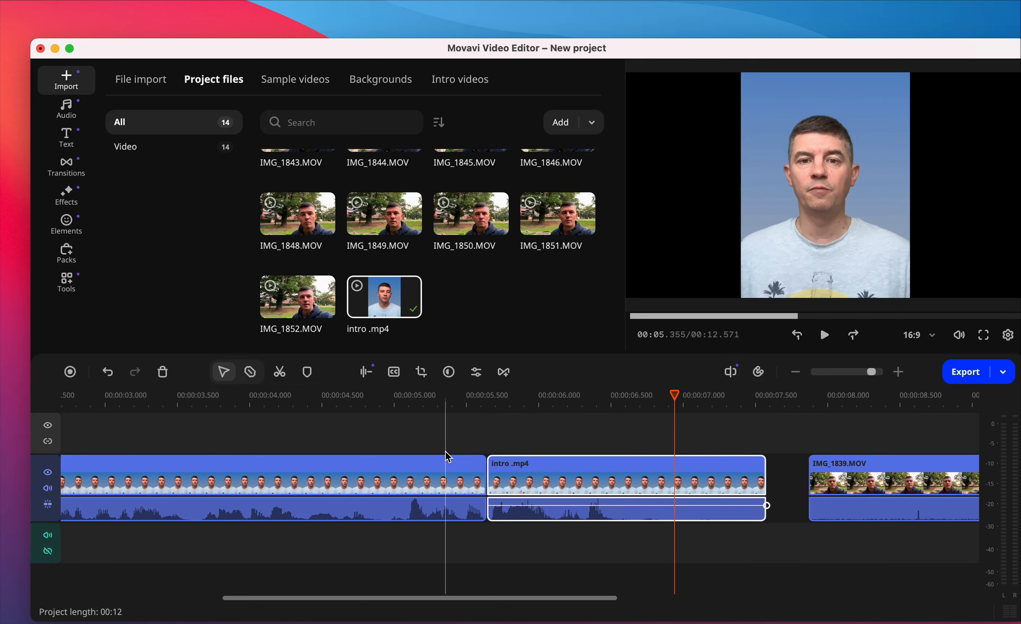
Extend the start of the second intro segment slightly earlier, move it back against the first segment and play back the join
{"action": "left_click_drag", "start_coordinate": [590, 488], "coordinate": [632, 489]}
{"action": "left_click", "coordinate": [532, 488]}
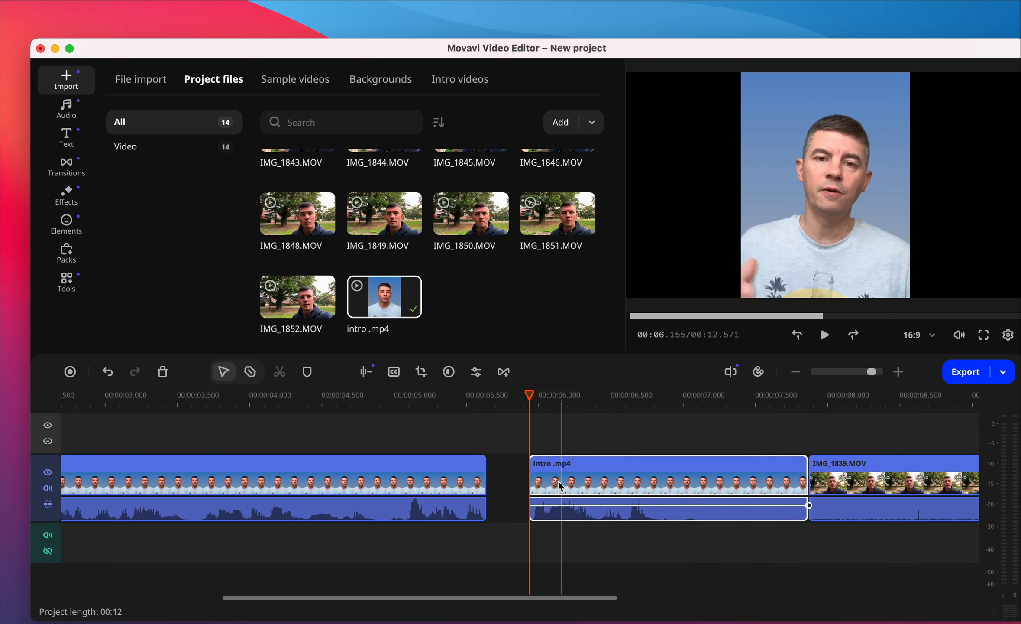
{"action": "left_click_drag", "start_coordinate": [532, 489], "coordinate": [503, 486]}
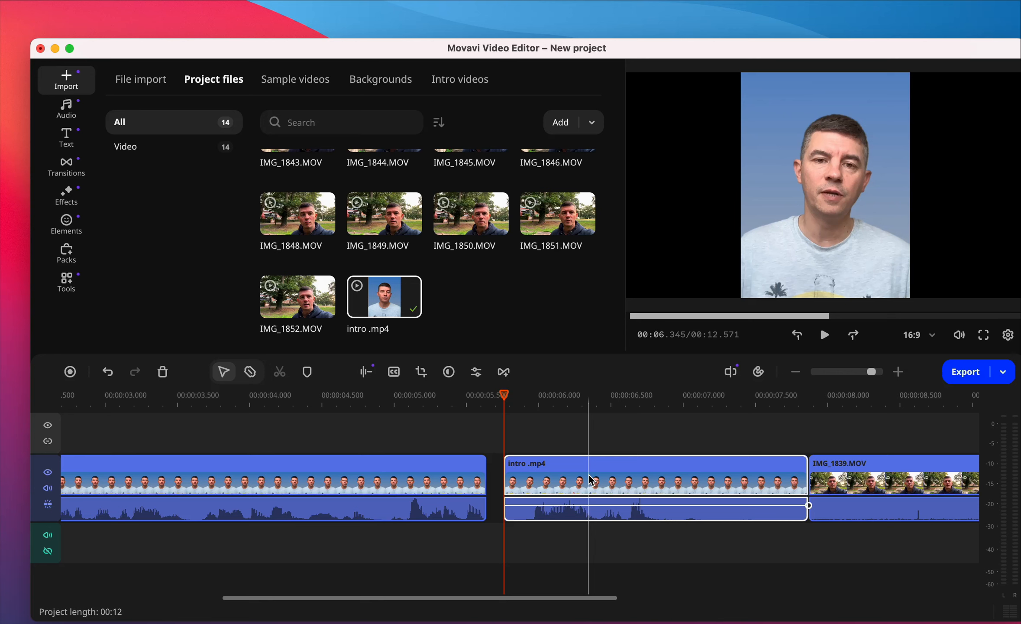
{"action": "left_click_drag", "start_coordinate": [592, 480], "coordinate": [575, 480]}
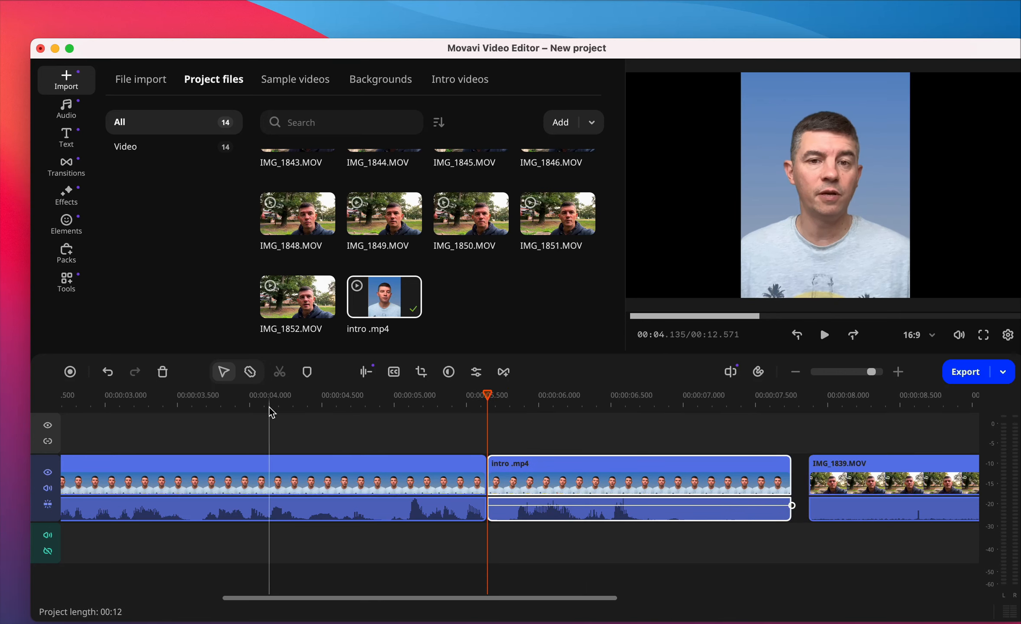
{"action": "left_click", "coordinate": [258, 403]}
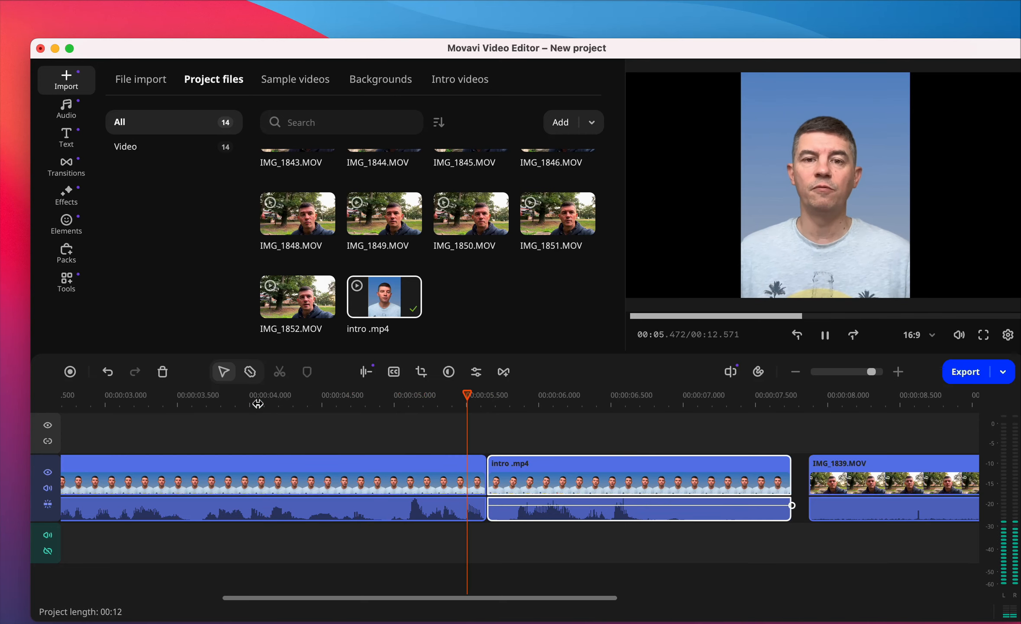
{"action": "key", "text": "space"}
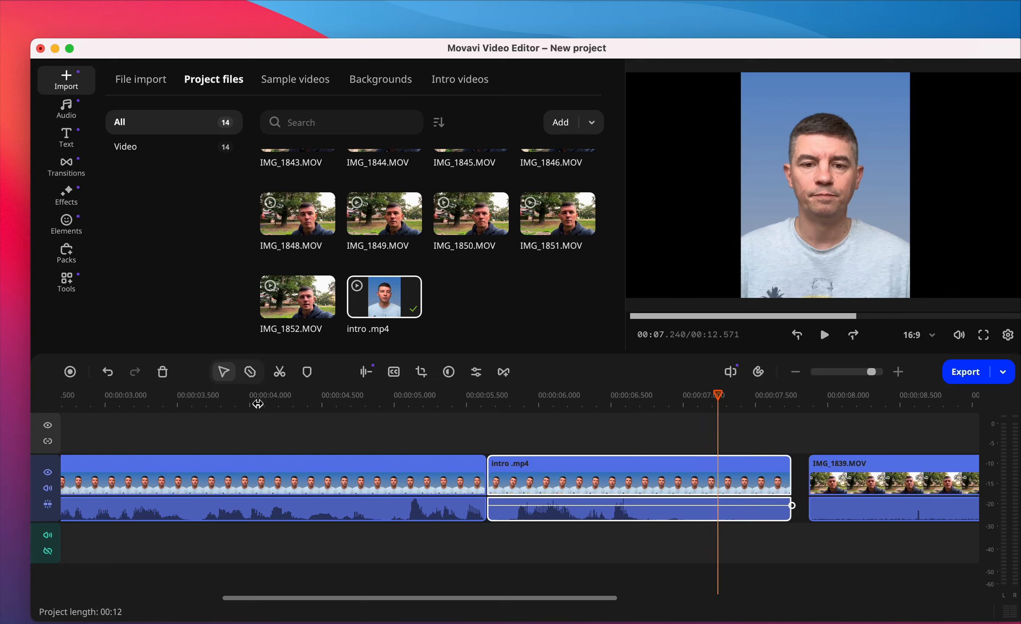
Split the second intro segment at about 6.715 s, after the speech ends, and delete the trailing part
{"action": "left_click", "coordinate": [643, 410]}
{"action": "left_click", "coordinate": [250, 372]}
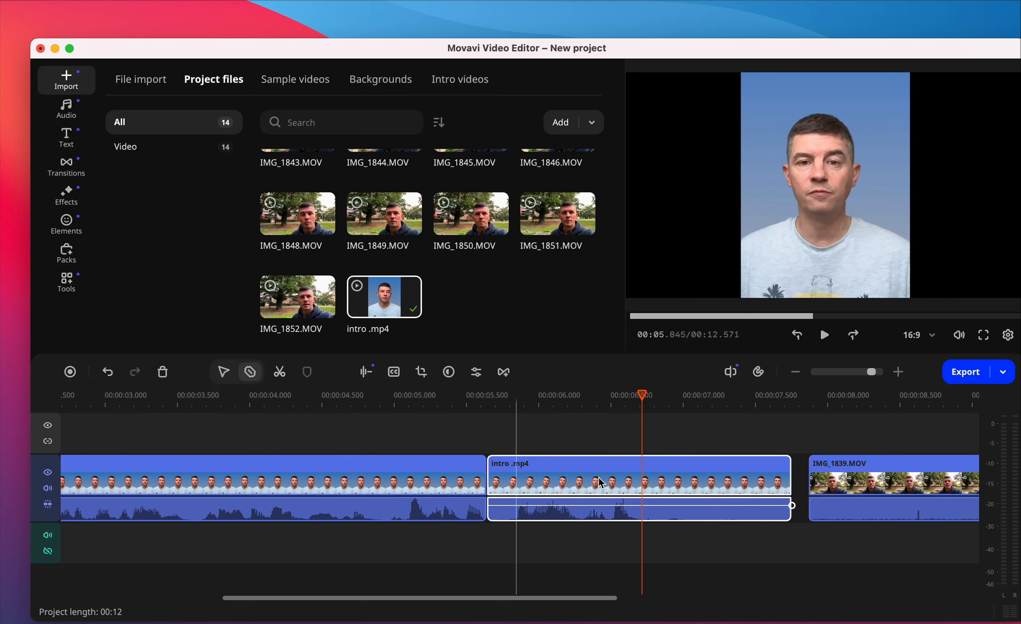
{"action": "left_click", "coordinate": [642, 488]}
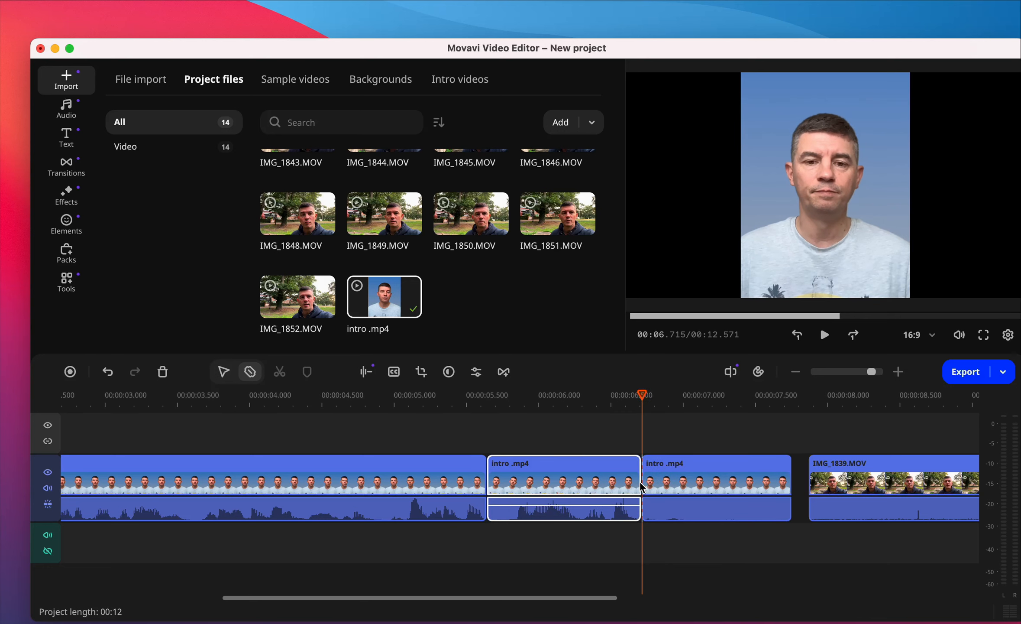
{"action": "left_click", "coordinate": [223, 373]}
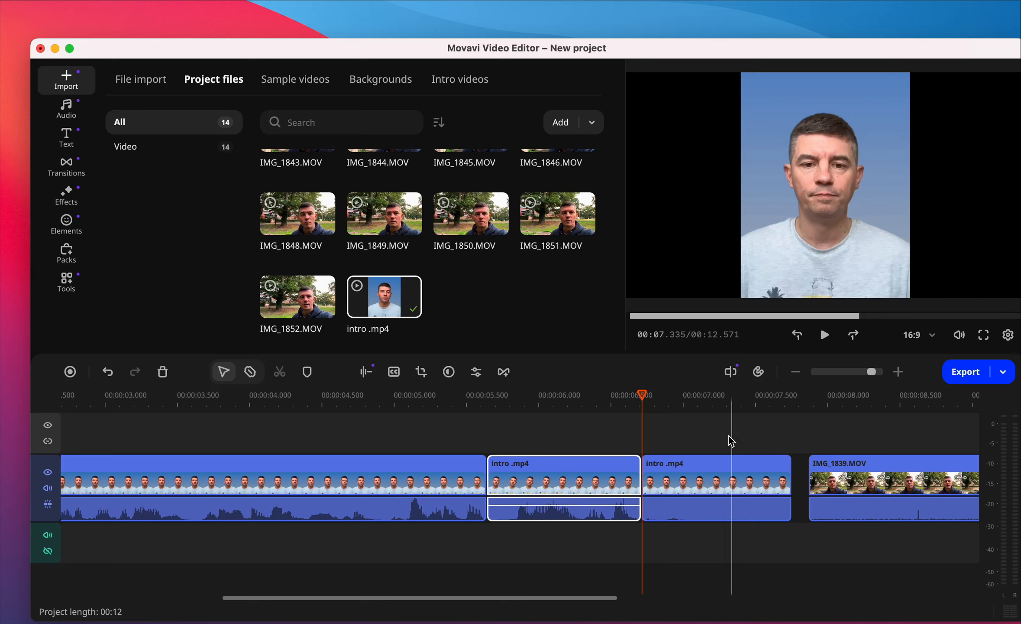
{"action": "left_click", "coordinate": [692, 467]}
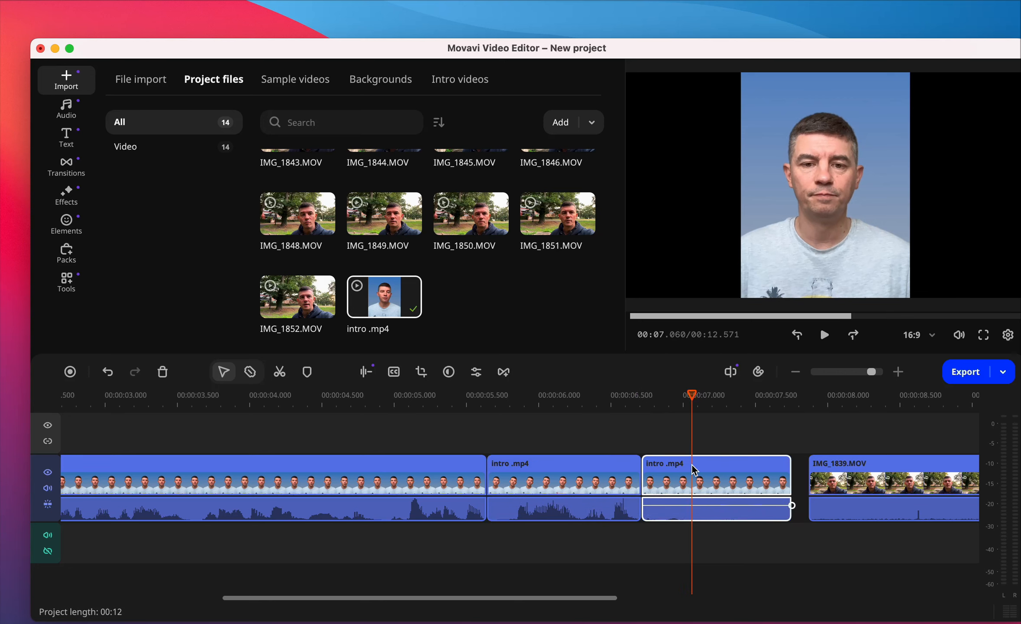
{"action": "key", "text": "Delete"}
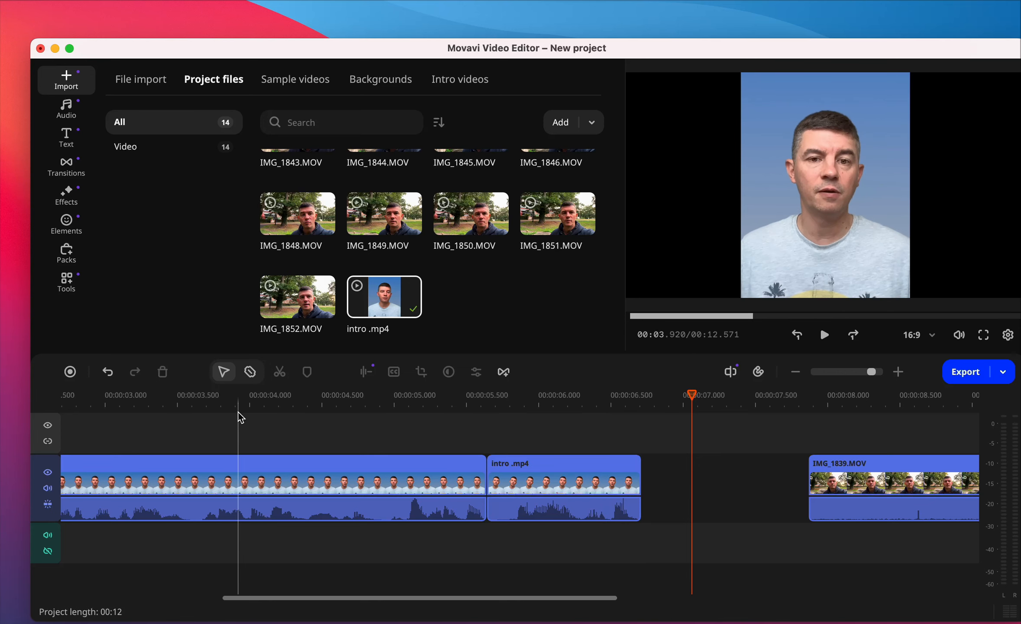
Import Like comment sub green screen.mp4 from the Youtube assets folder in Finder into the project files
{"action": "left_click", "coordinate": [109, 404]}
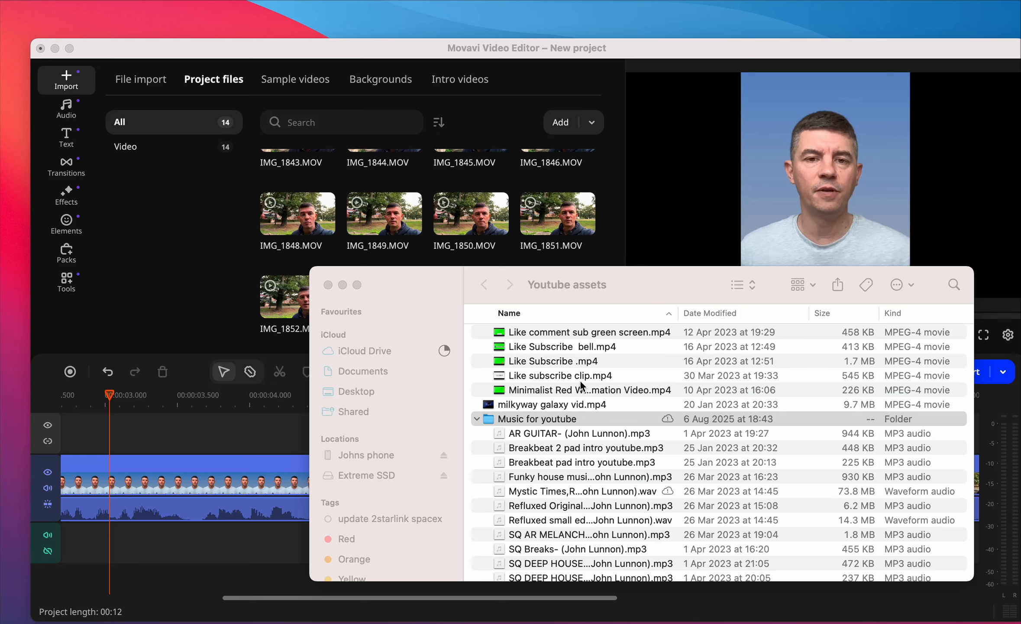
{"action": "left_click", "coordinate": [579, 335]}
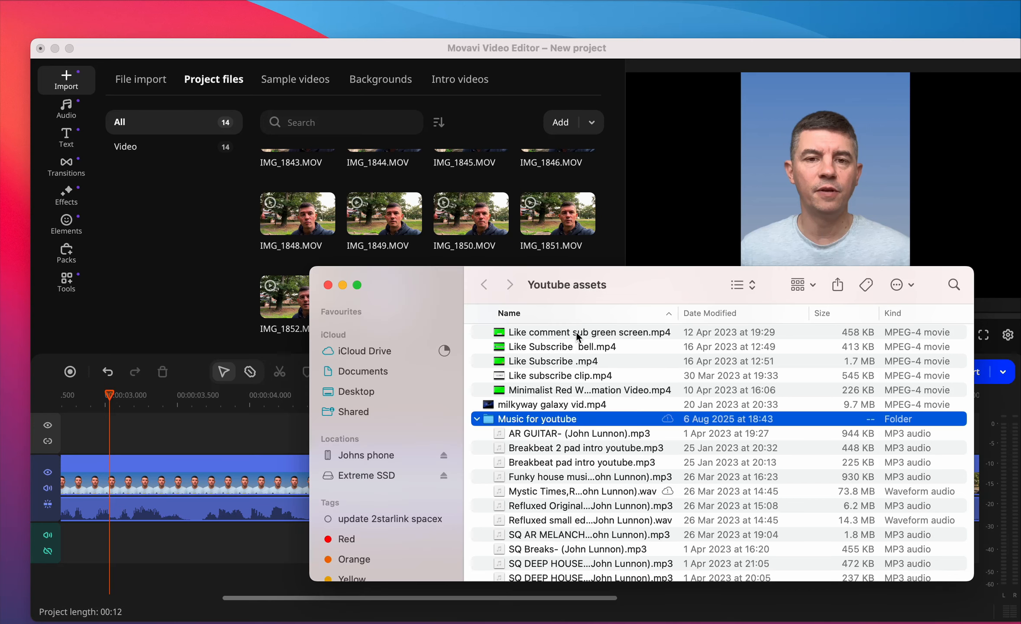
{"action": "left_click_drag", "start_coordinate": [577, 332], "coordinate": [442, 216]}
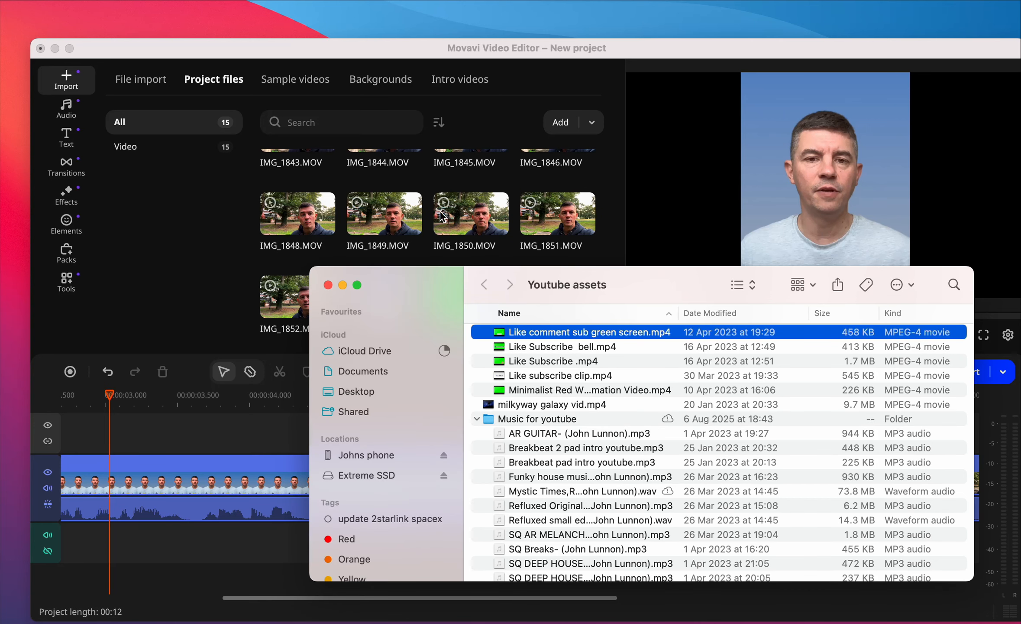
{"action": "left_click", "coordinate": [505, 58]}
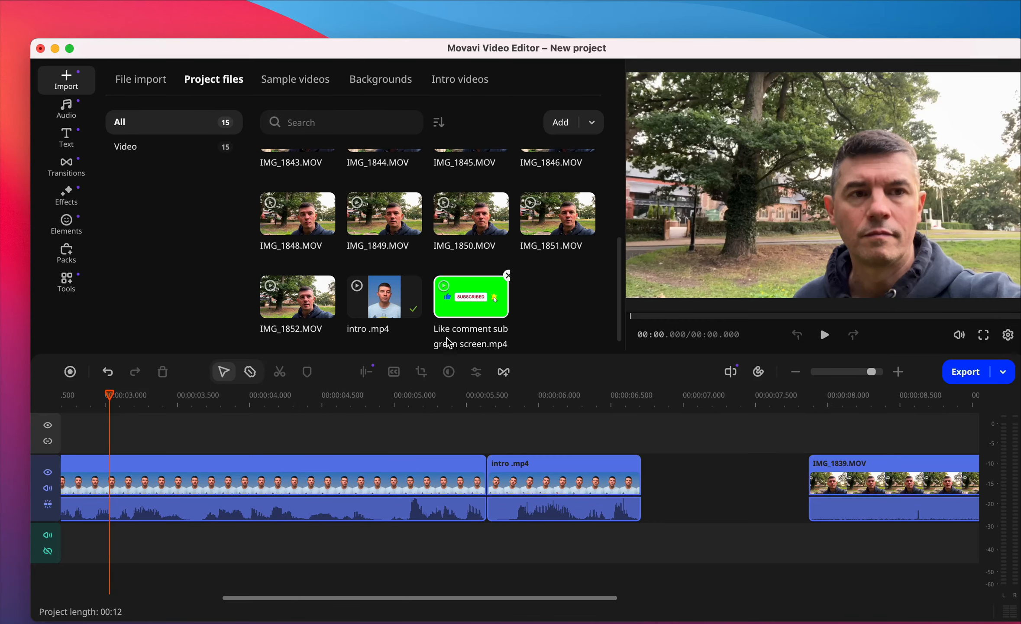
Place the Like comment sub green screen clip on a track above the intro clip, starting at about 3.35 s
{"action": "left_click", "coordinate": [322, 406]}
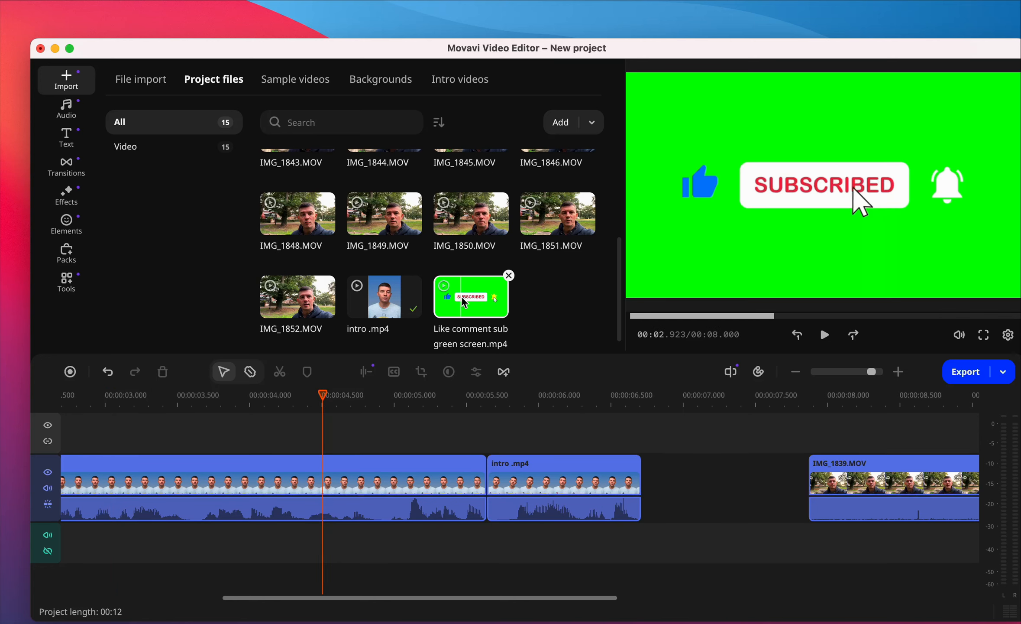
{"action": "left_click_drag", "start_coordinate": [463, 299], "coordinate": [319, 429]}
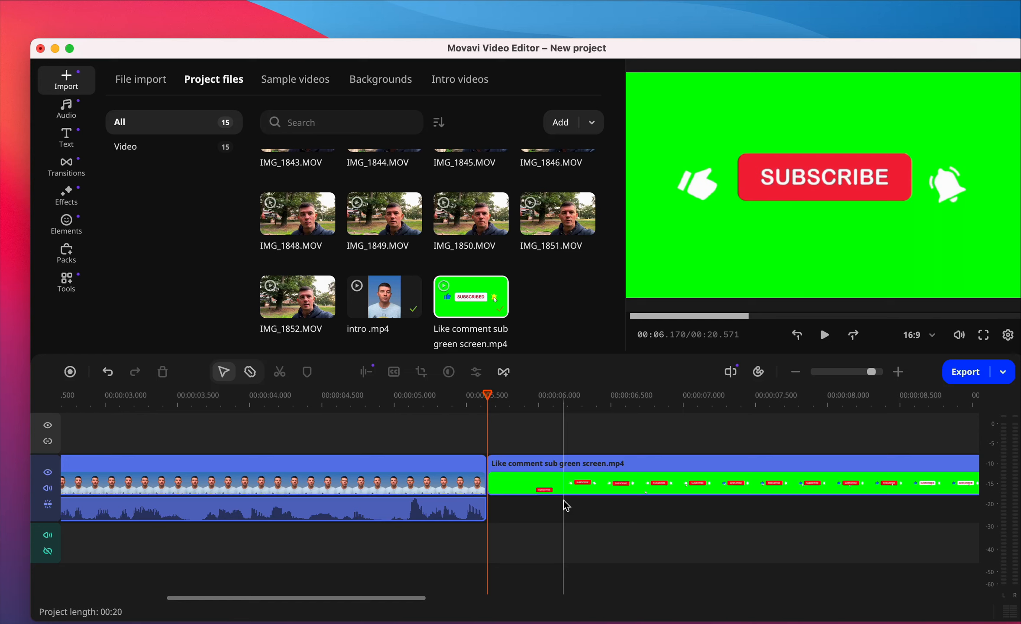
{"action": "left_click_drag", "start_coordinate": [576, 479], "coordinate": [243, 442]}
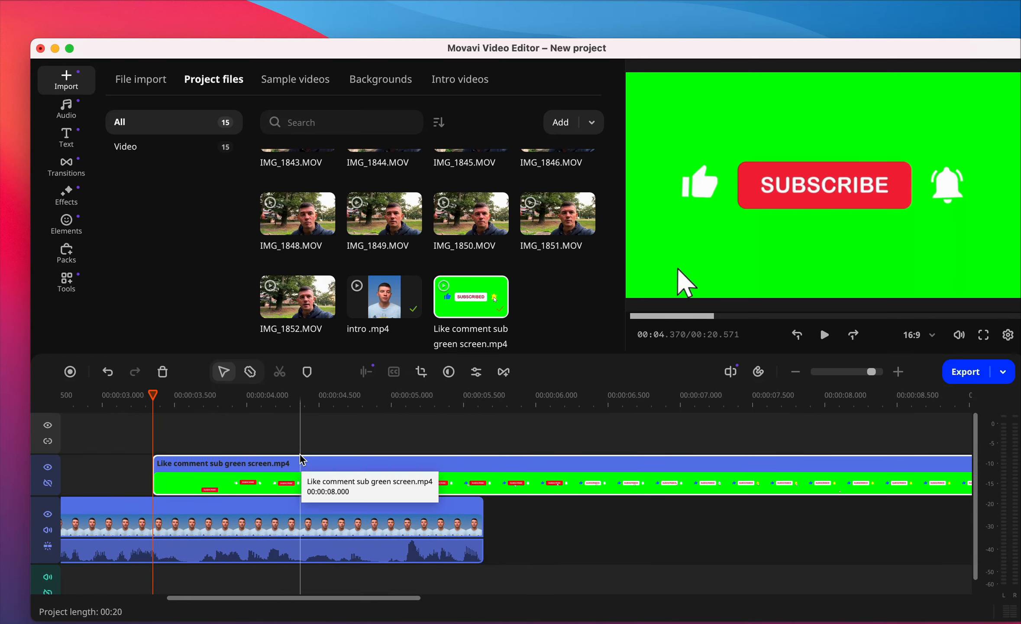
Close the gaps on the main track by moving the second intro segment against the first and IMG_1839.MOV against the second
{"action": "left_click", "coordinate": [796, 371]}
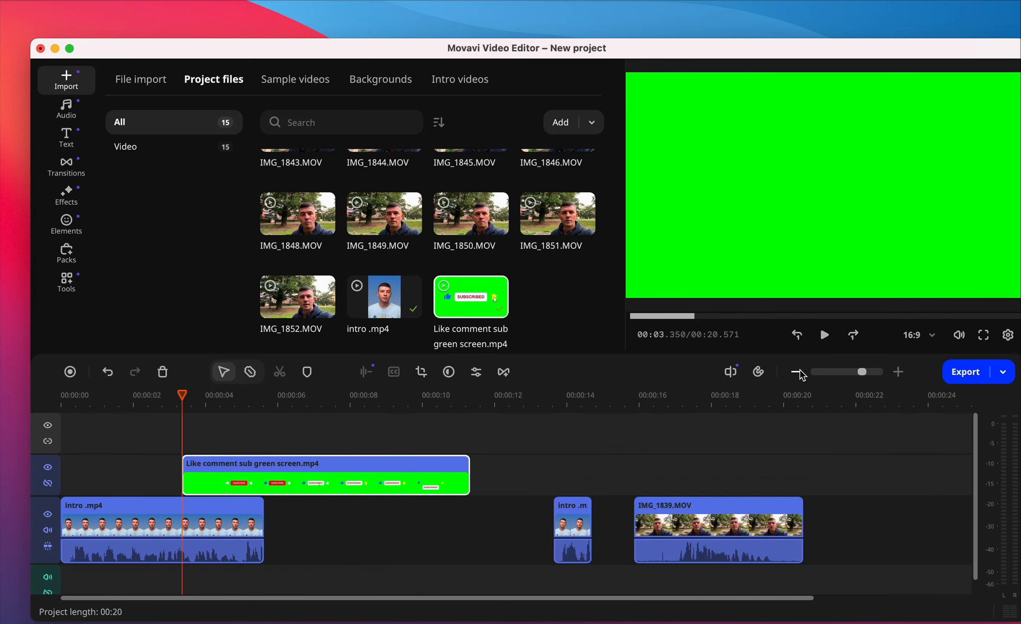
{"action": "left_click_drag", "start_coordinate": [642, 468], "coordinate": [397, 580]}
{"action": "left_click_drag", "start_coordinate": [399, 538], "coordinate": [211, 554]}
{"action": "left_click_drag", "start_coordinate": [284, 531], "coordinate": [245, 522]}
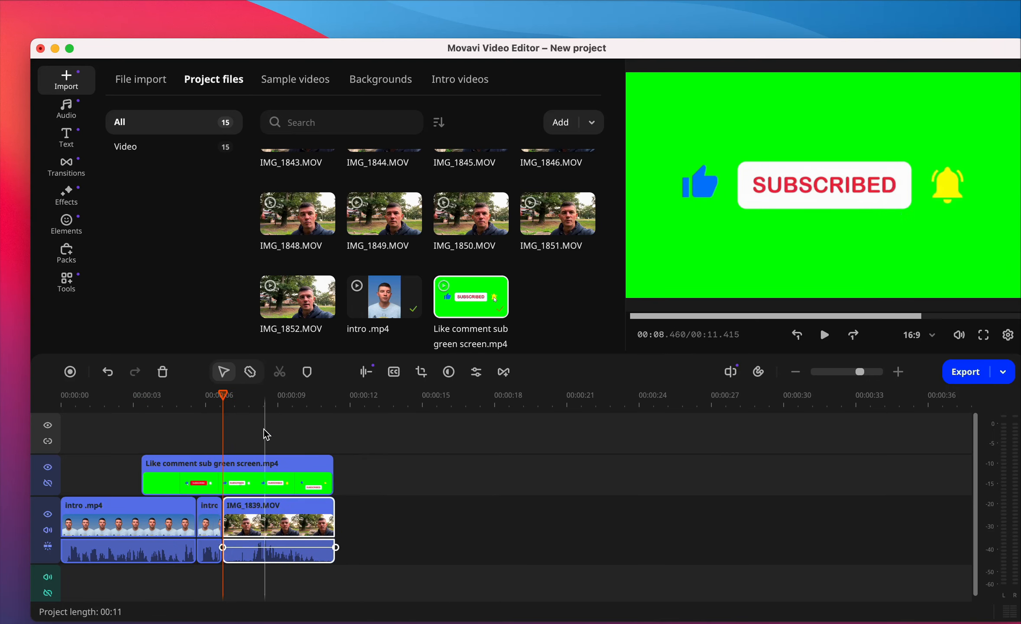
Trim the end of the green screen clip to about 8.5 s on the timeline and play back the overlay section
{"action": "left_click", "coordinate": [323, 476]}
{"action": "left_click_drag", "start_coordinate": [322, 476], "coordinate": [261, 478]}
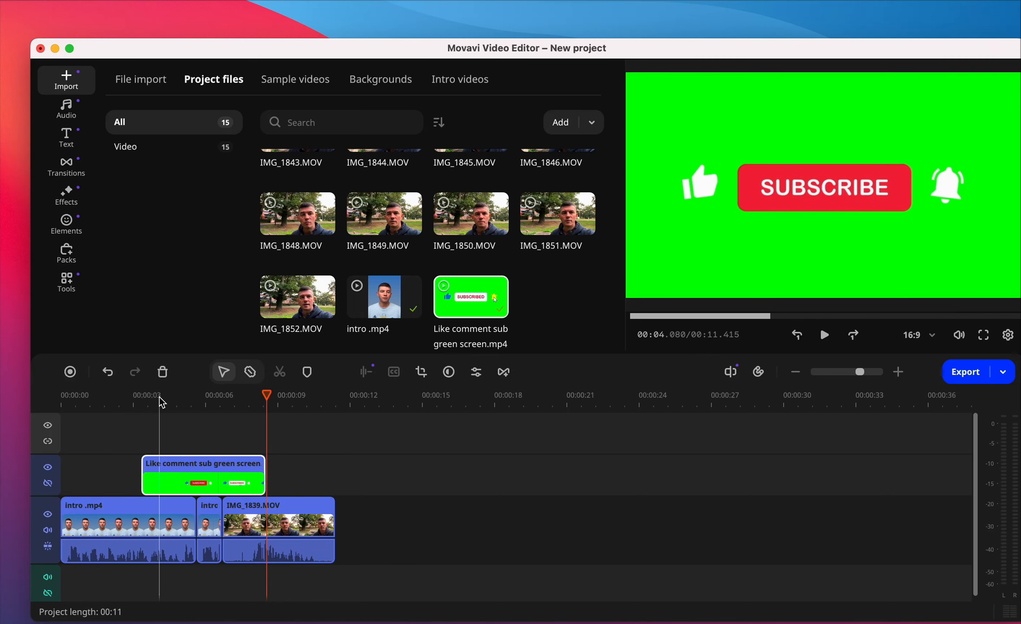
{"action": "left_click", "coordinate": [159, 418]}
{"action": "left_click", "coordinate": [130, 398]}
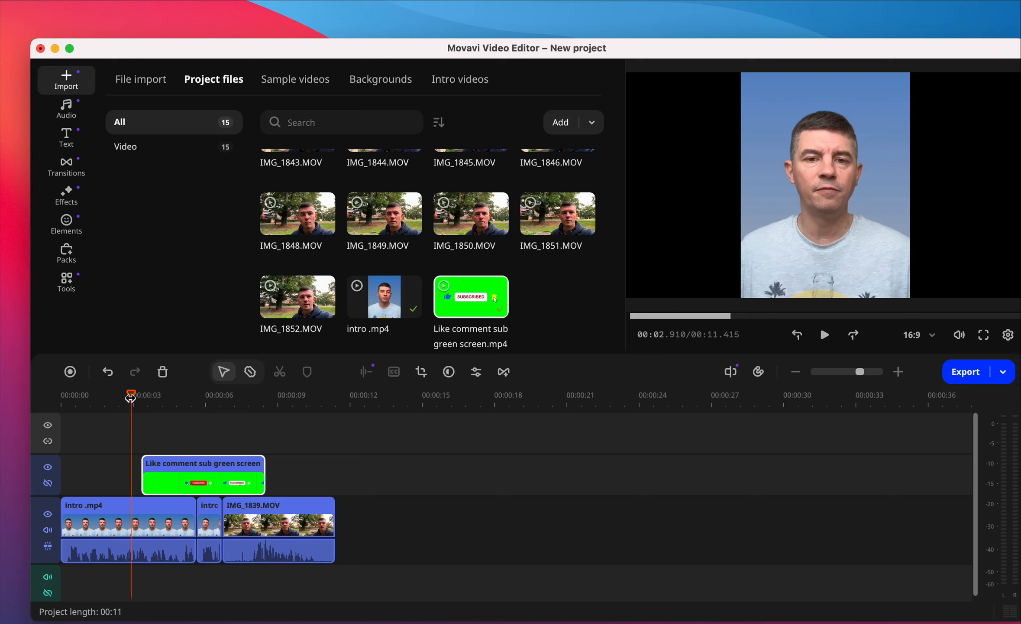
{"action": "key", "text": "space"}
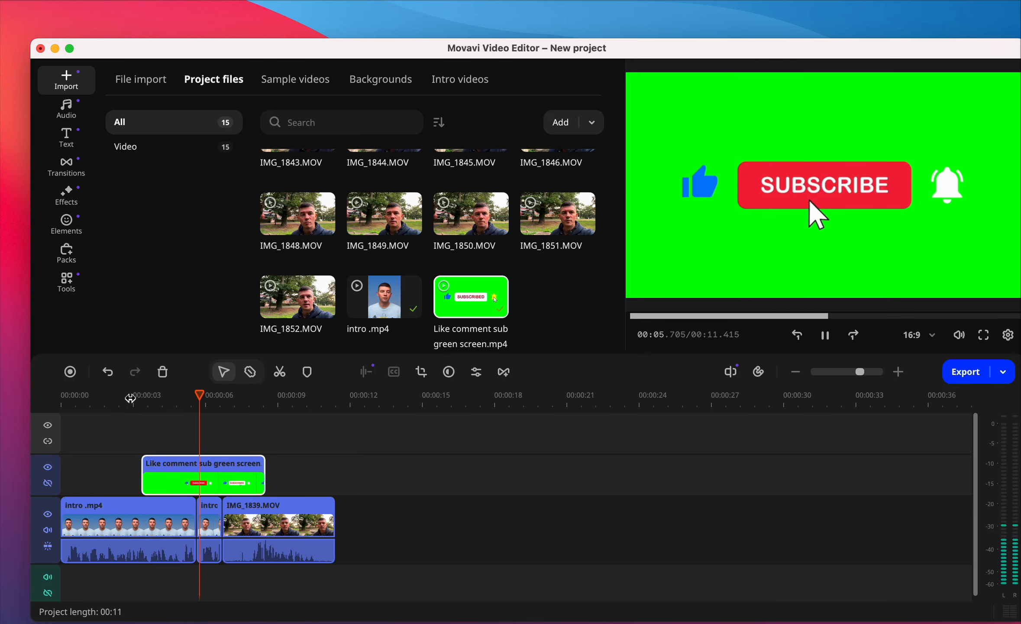
{"action": "key", "text": "space"}
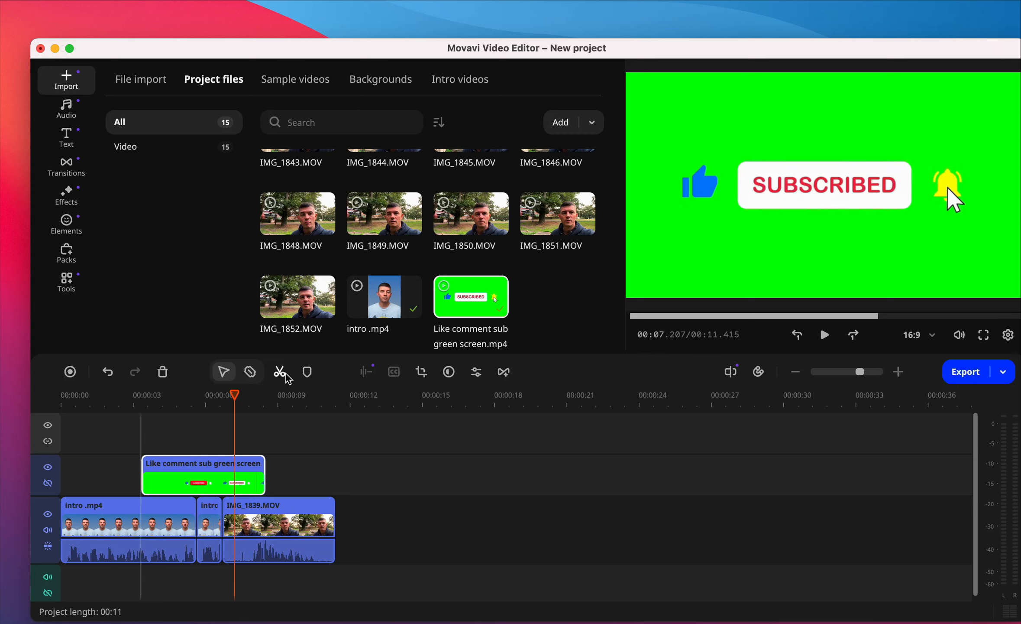
Select the green screen clip and examine its general clip settings, its applied effects and the transitions settings
{"action": "left_click", "coordinate": [141, 416]}
{"action": "left_click", "coordinate": [138, 403]}
{"action": "left_click", "coordinate": [182, 478]}
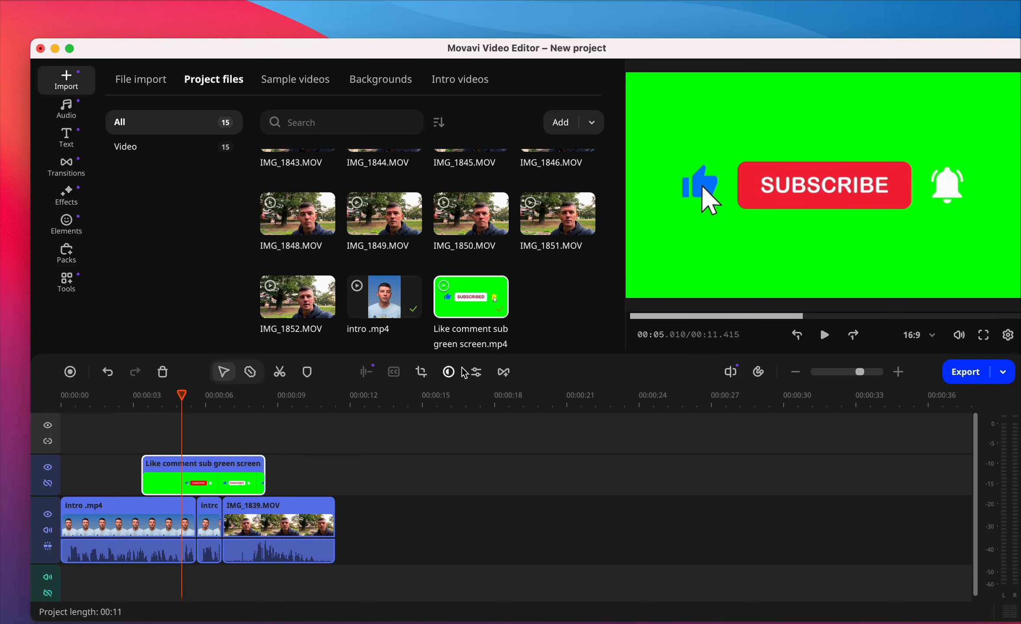
{"action": "left_click", "coordinate": [477, 374]}
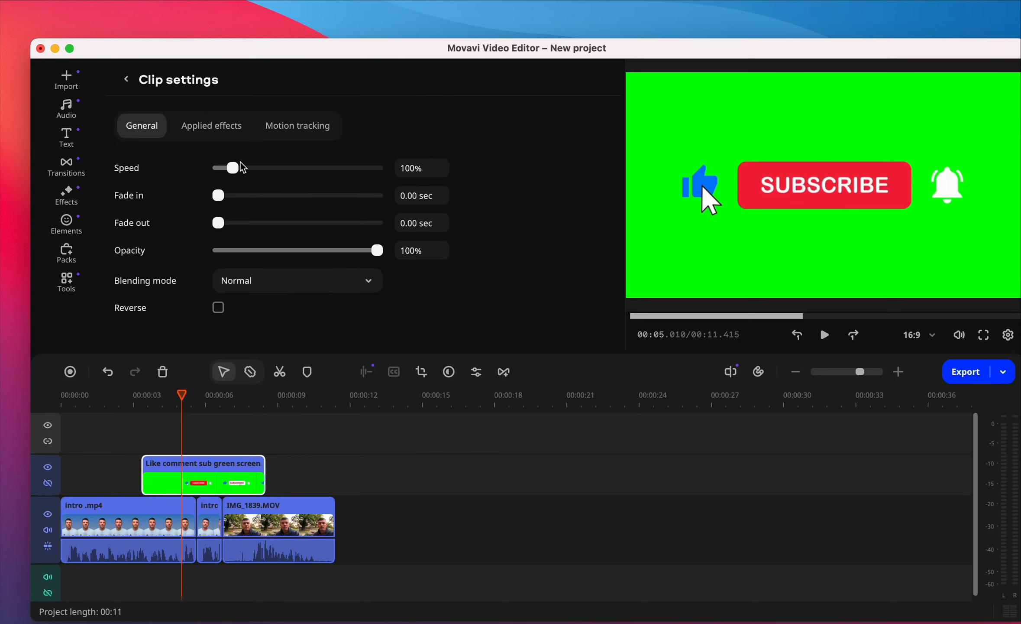
{"action": "left_click", "coordinate": [211, 130]}
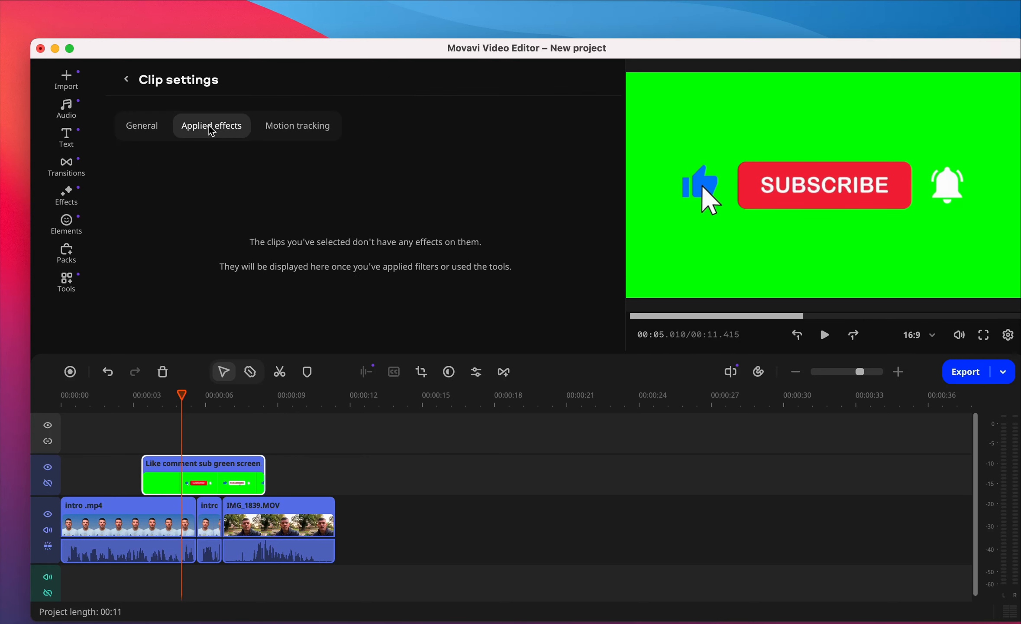
{"action": "left_click", "coordinate": [150, 131]}
{"action": "left_click", "coordinate": [504, 372]}
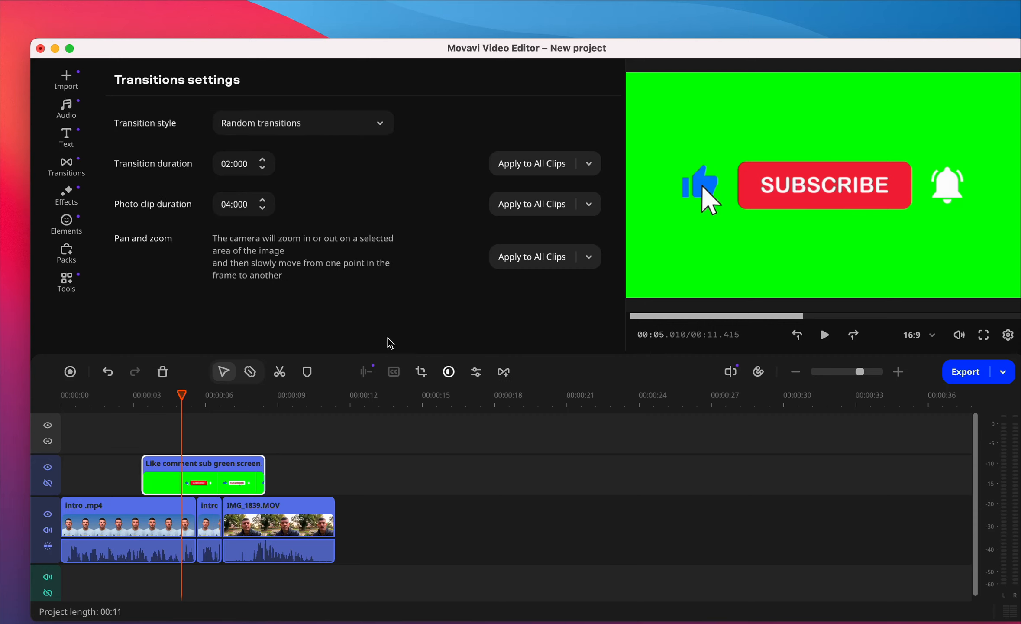
{"action": "left_click", "coordinate": [477, 373]}
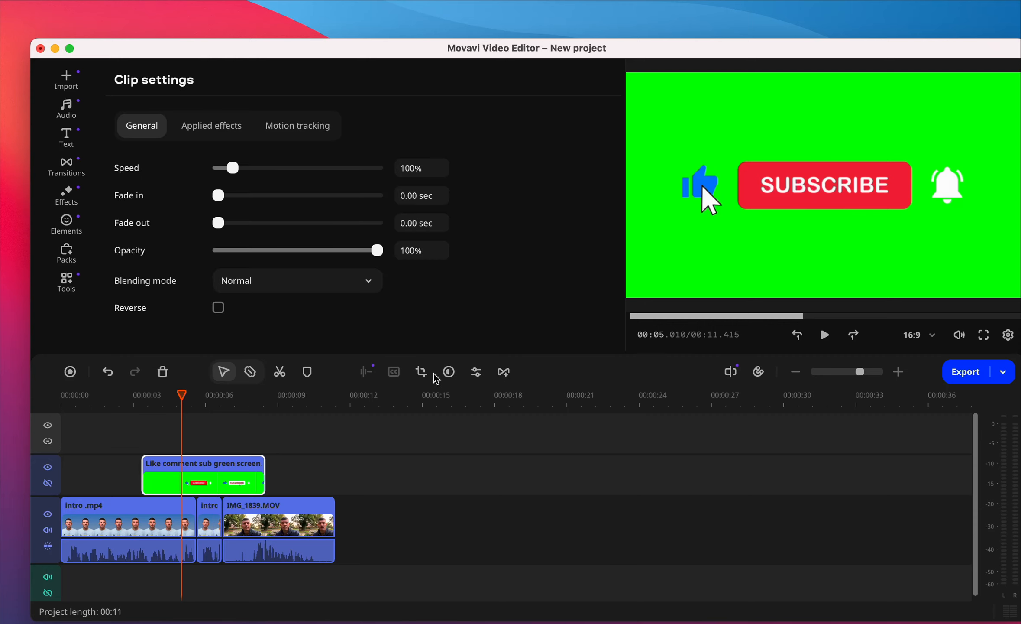